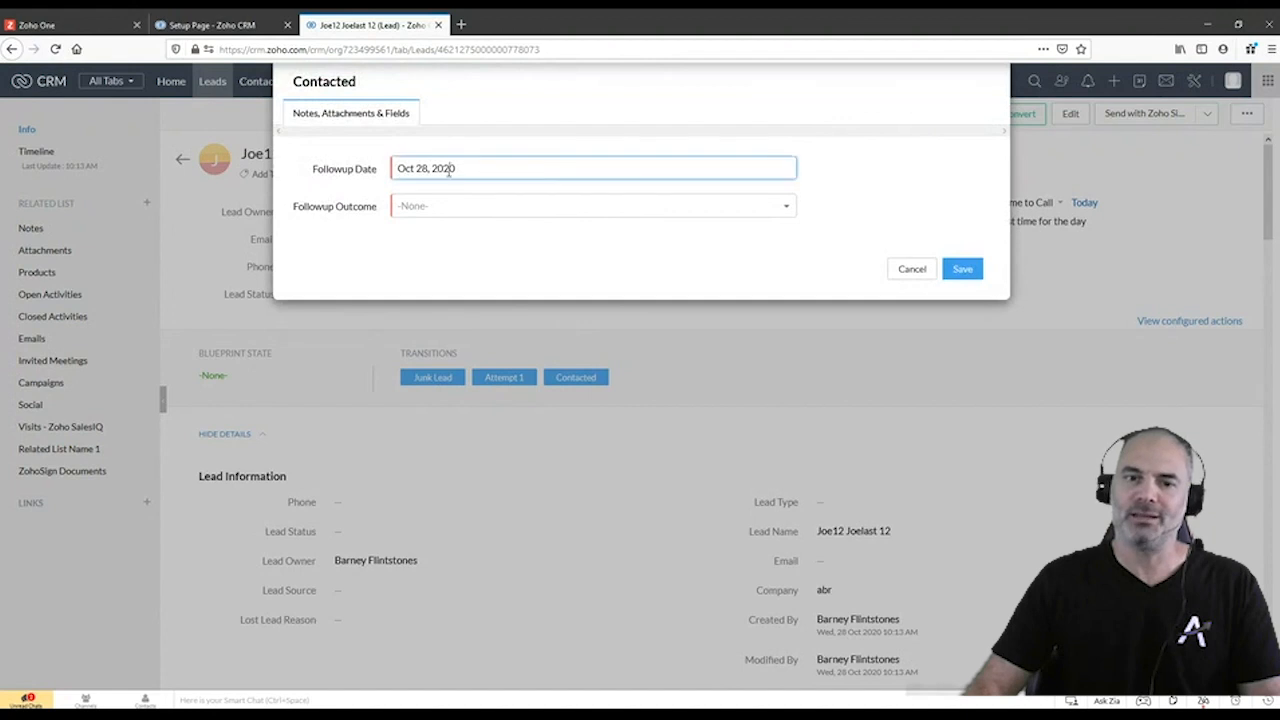
- Try Oct 30, 2020 as the follow-up date in the Contacted transition, cancel it, and review the lead's Followup Section
left_click(482, 297)
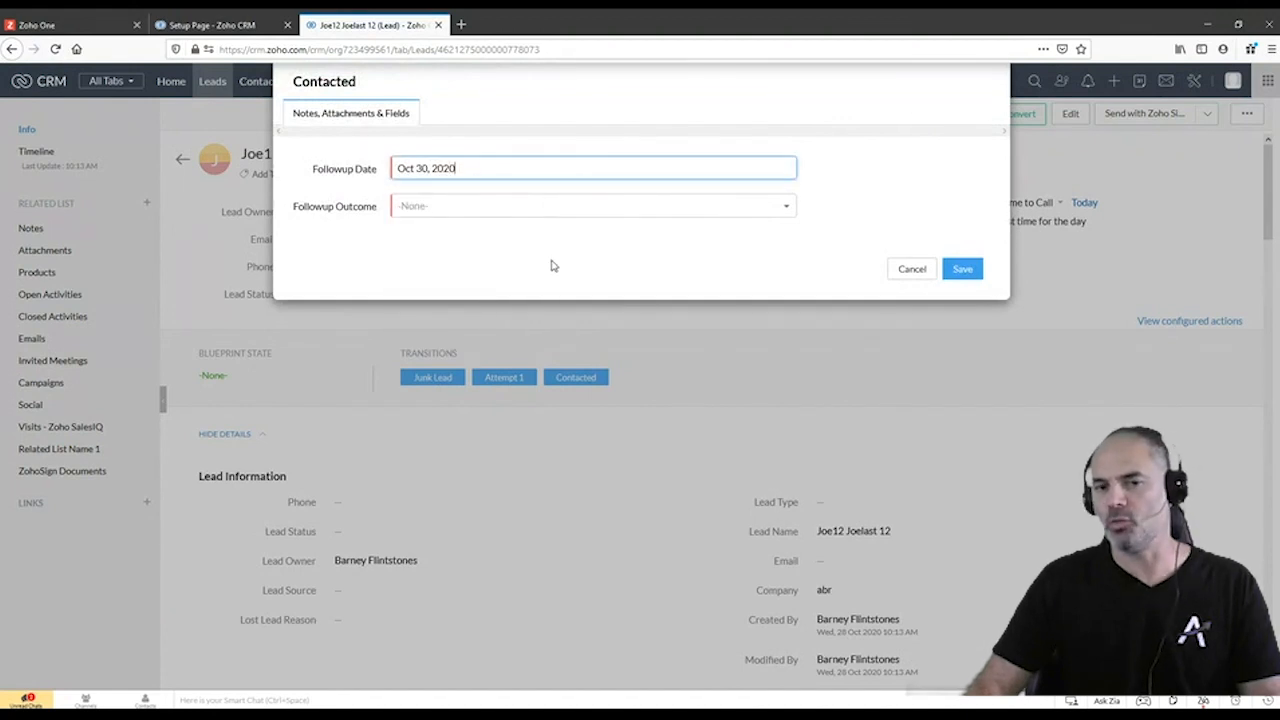
left_click(905, 270)
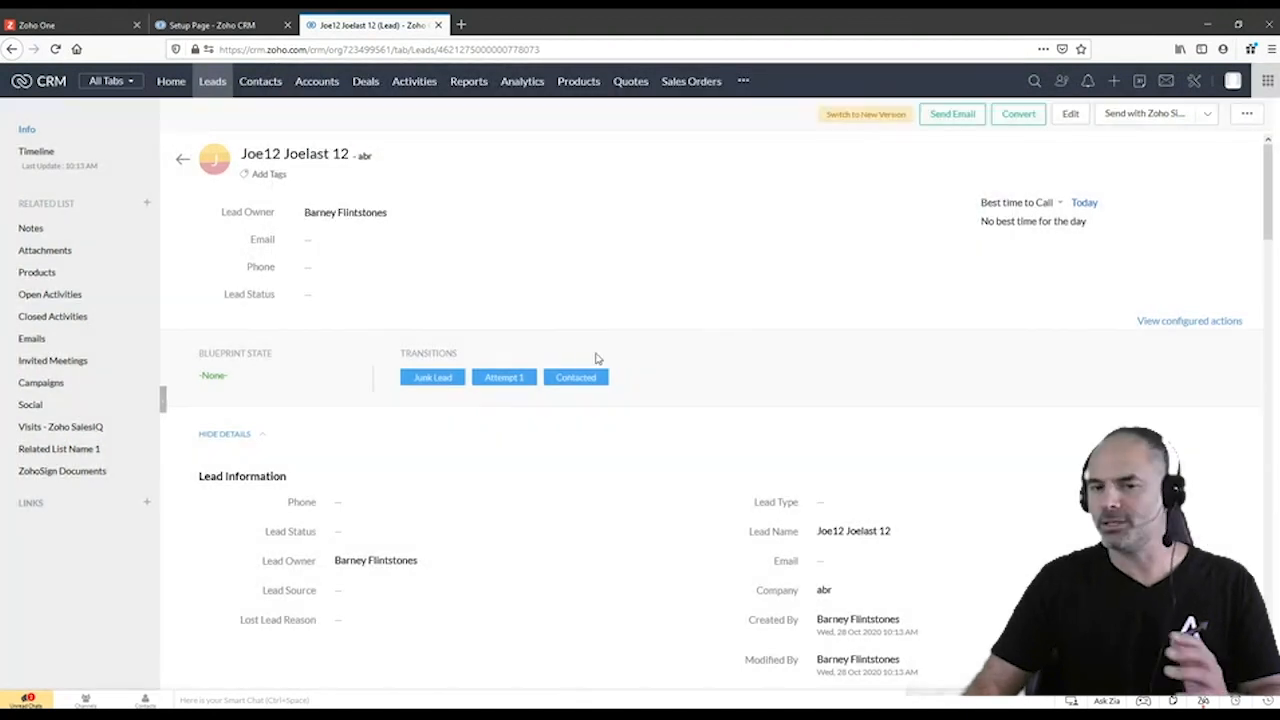
scroll(487, 457, "down", 6)
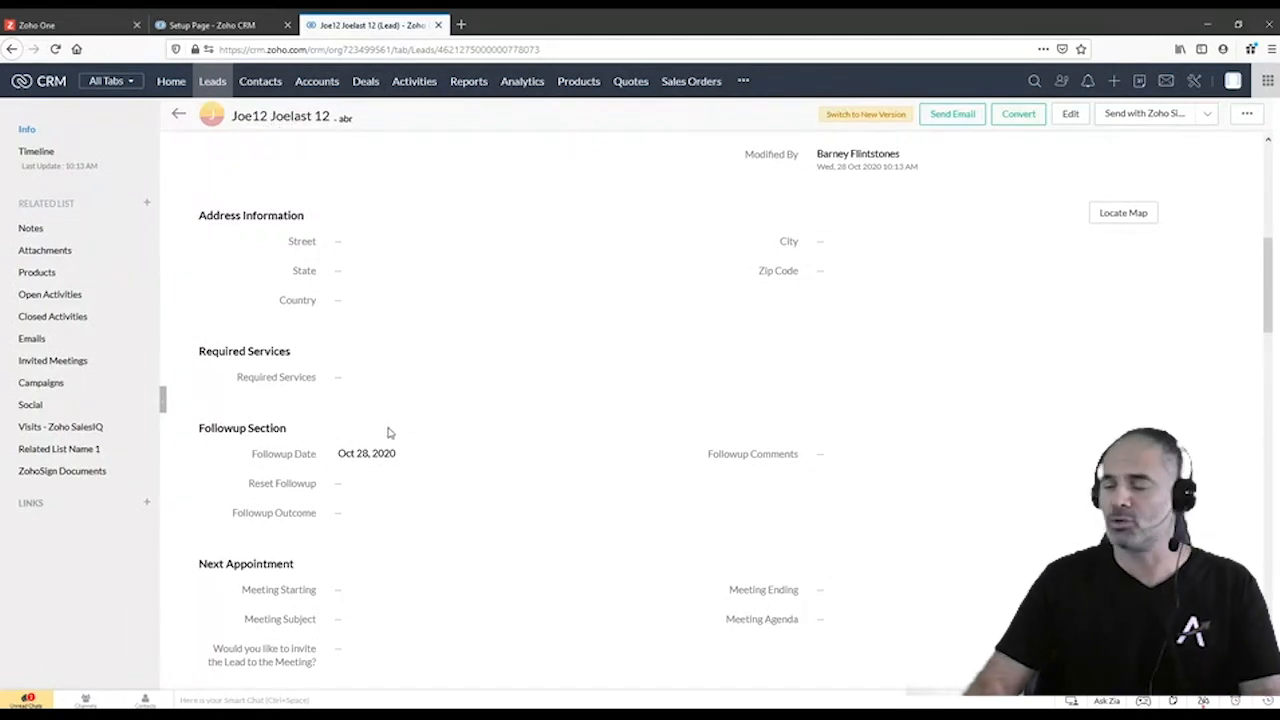
scroll(426, 369, "up", 10)
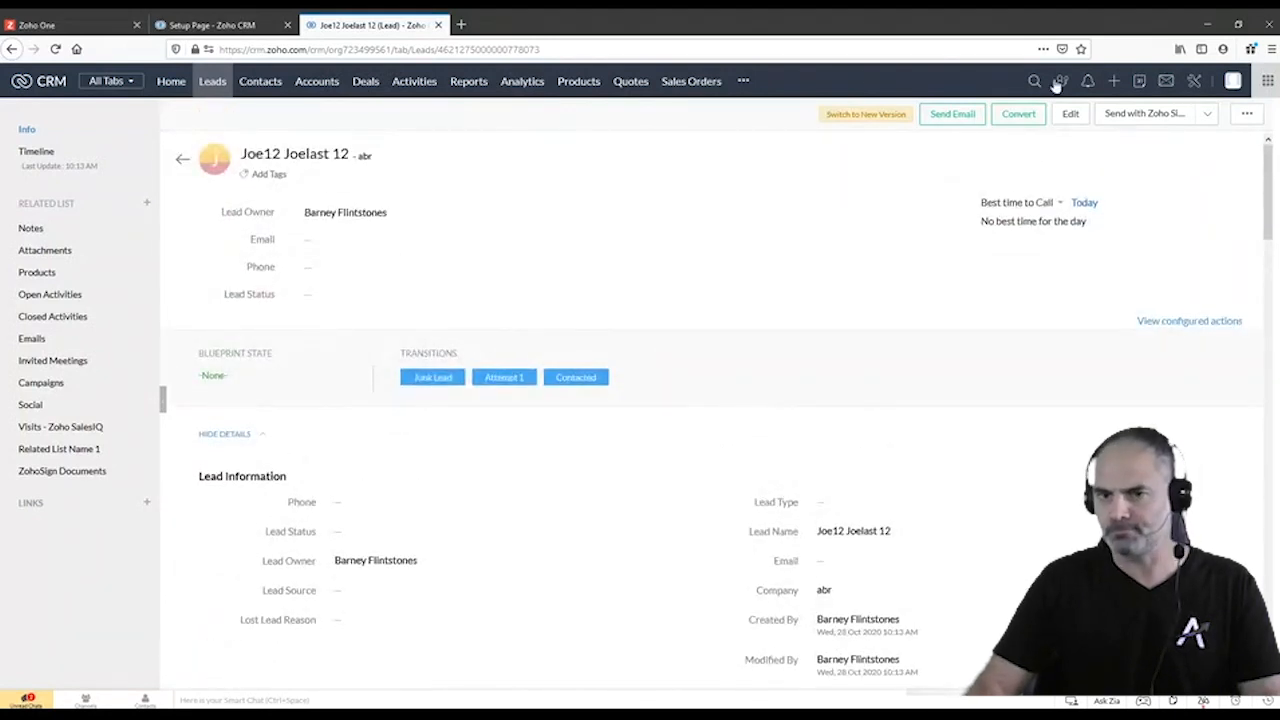
- Open the Workflow Rules list in the CRM setup
left_click(243, 25)
left_click(1194, 82)
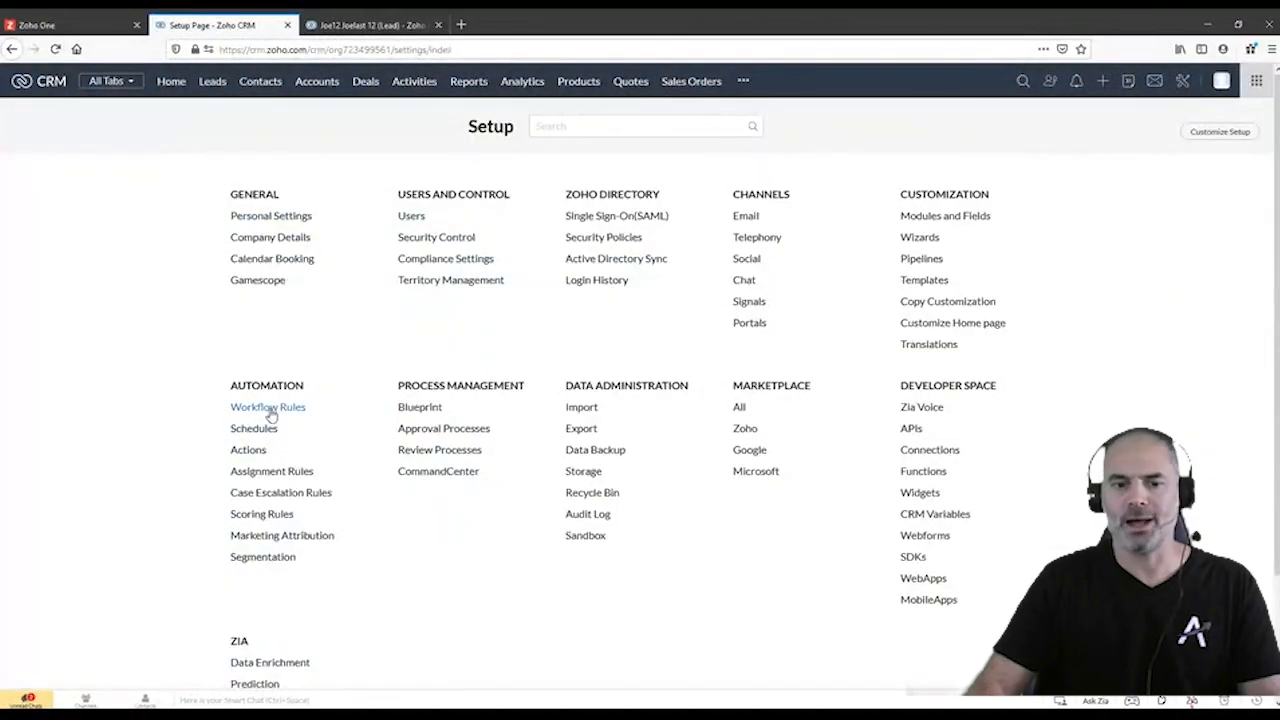
left_click(273, 410)
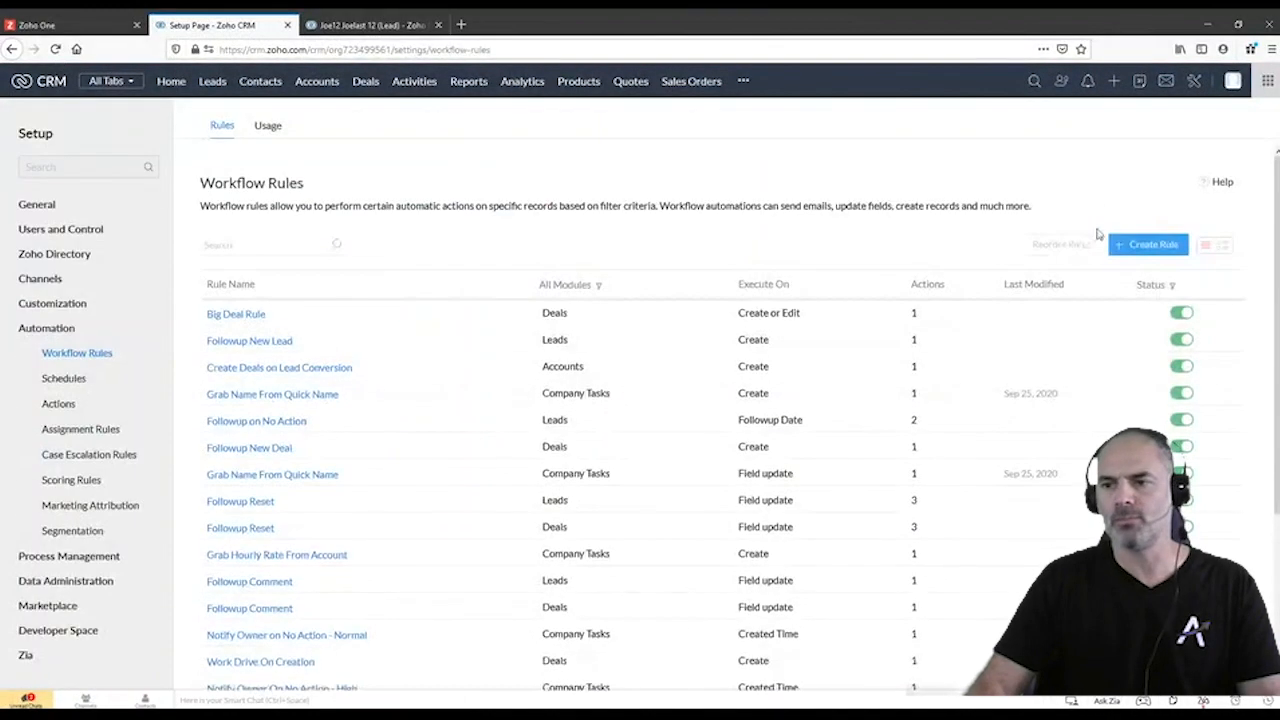
- Create a workflow rule for the Leads module named "Alert Lead Owner on no lead activity" and proceed to its trigger settings
left_click(1155, 248)
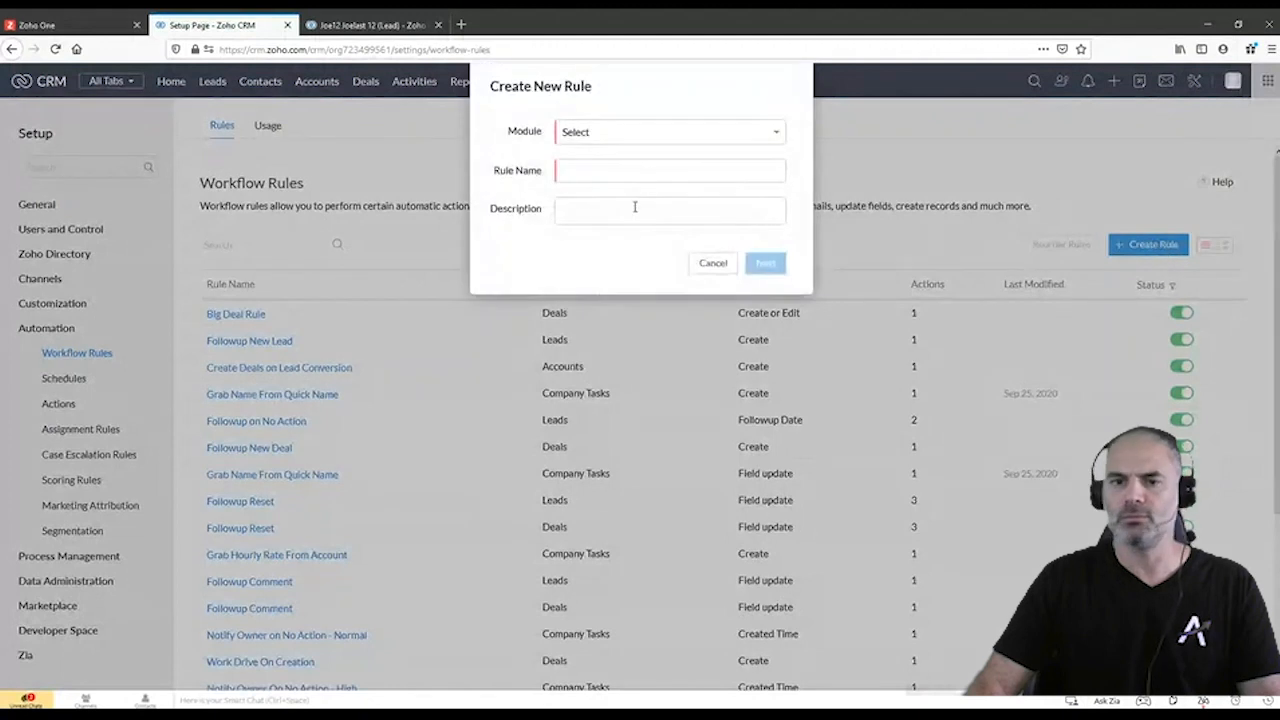
left_click(648, 132)
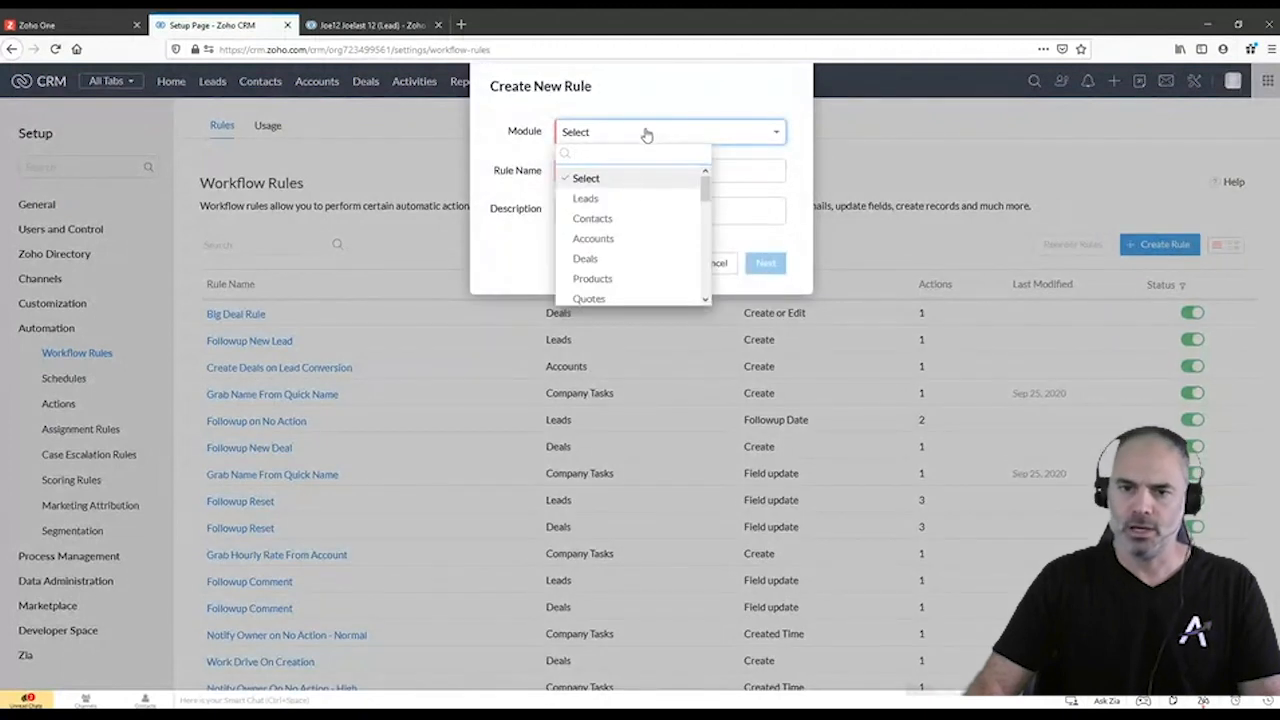
left_click(608, 198)
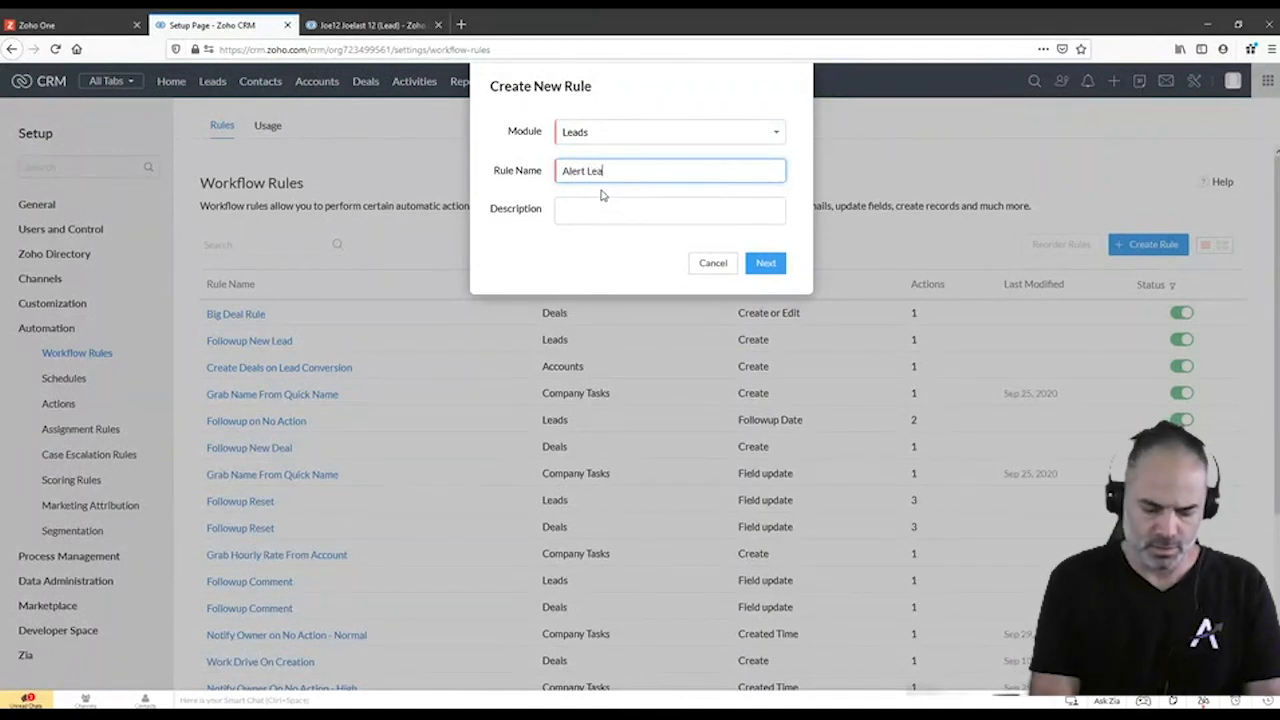
type("Alert Lead Owner on no")
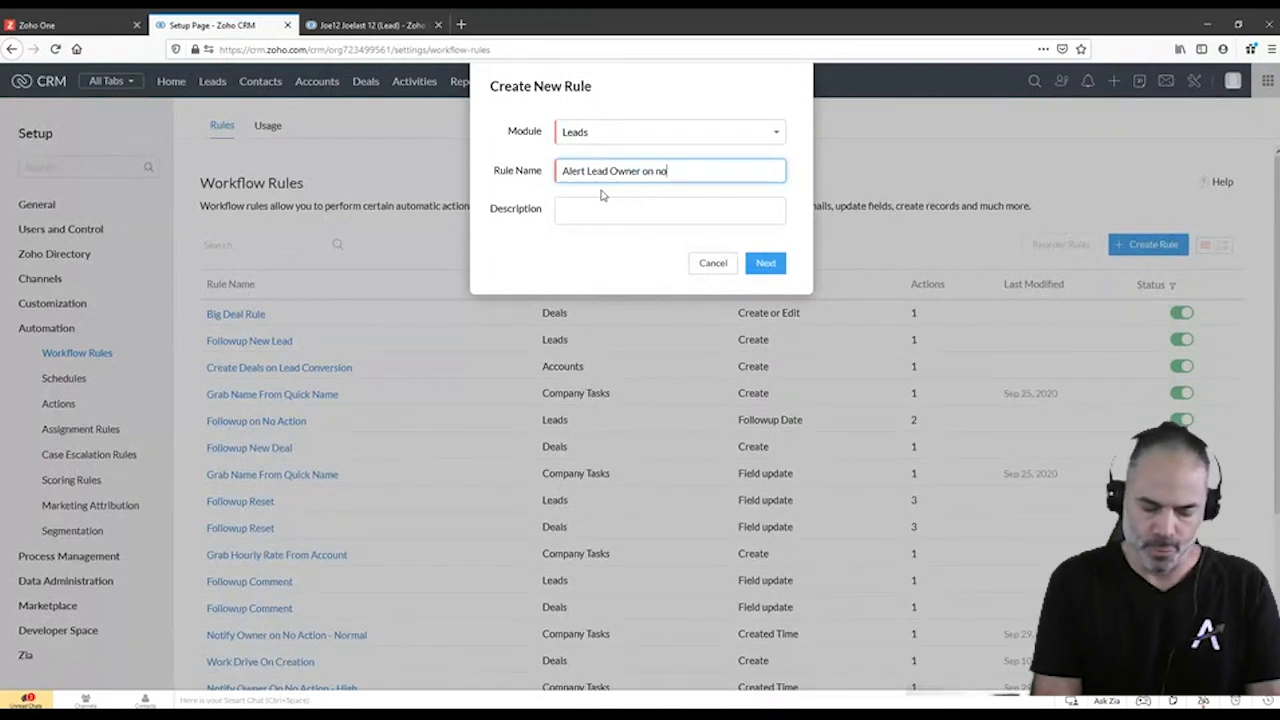
type(" lead acti")
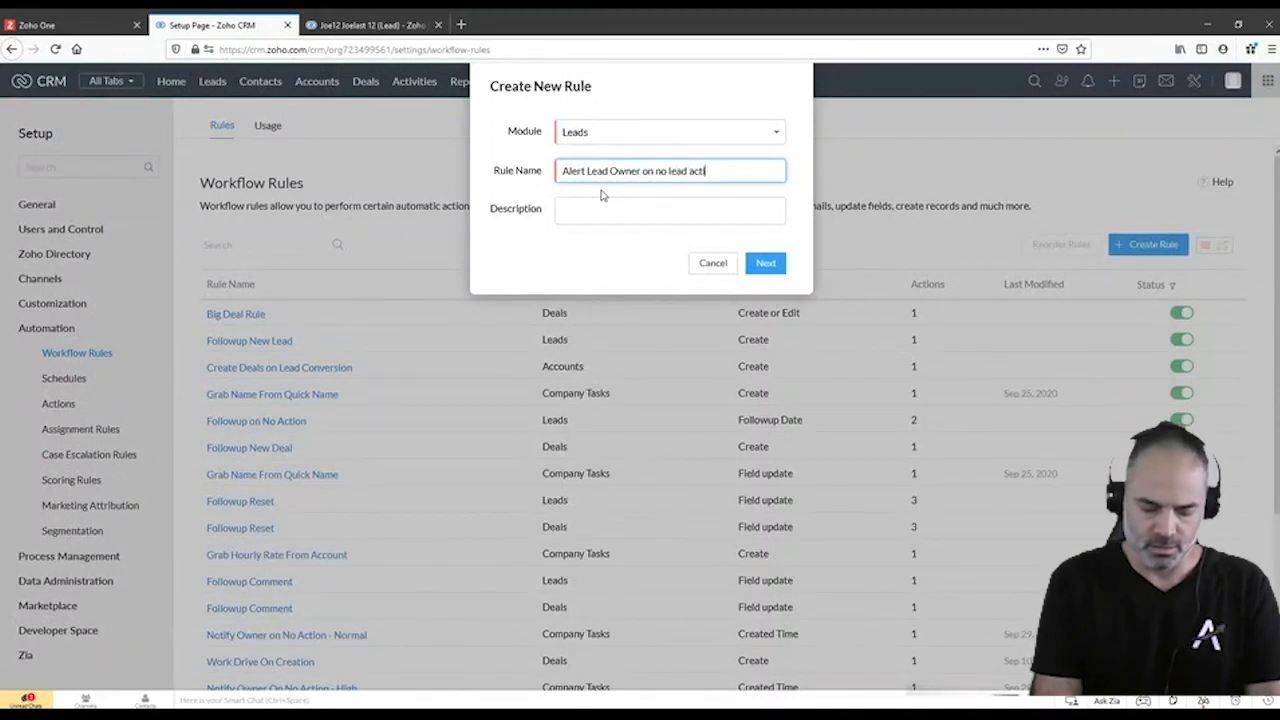
type("vituy")
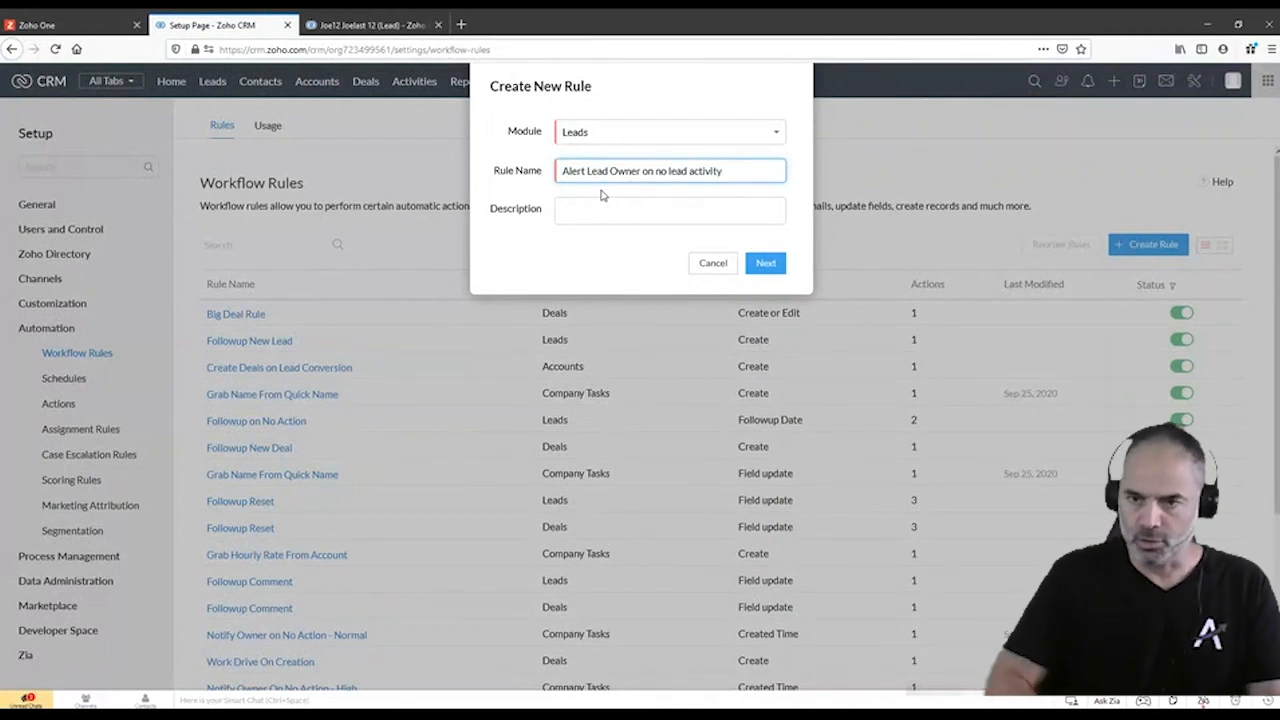
left_click_drag(705, 186, 540, 203)
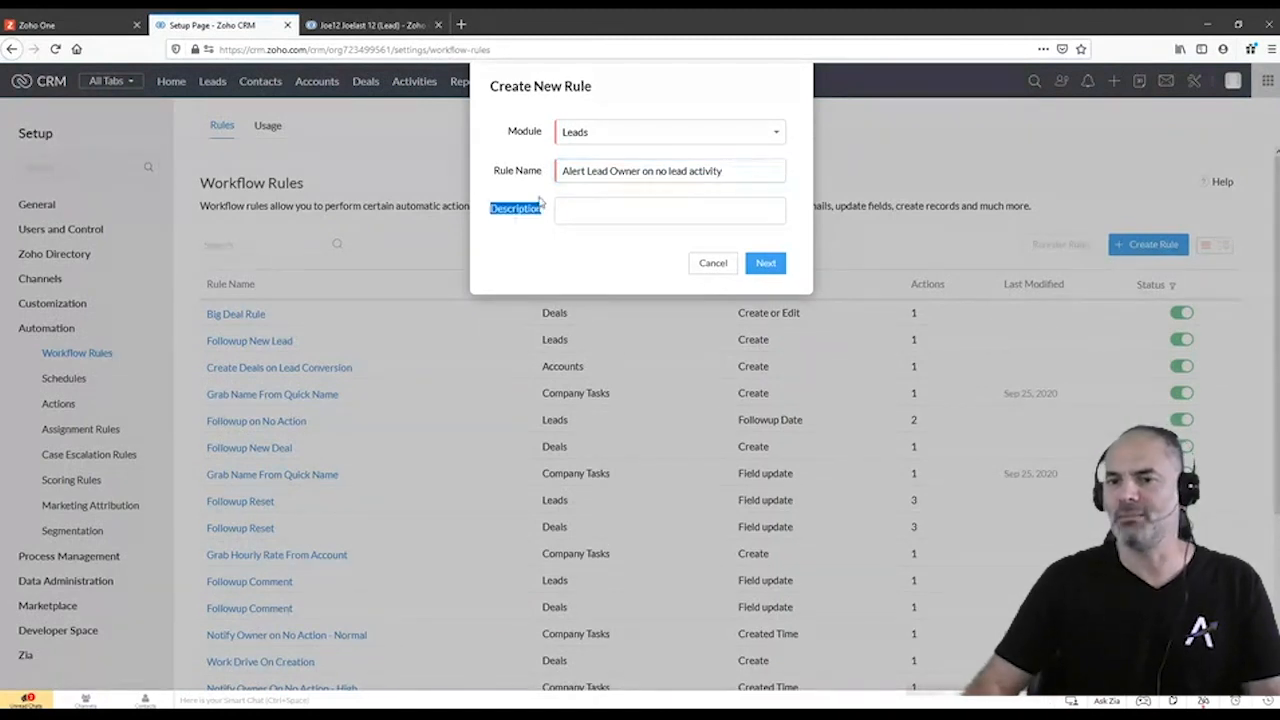
left_click(742, 172)
left_click_drag(760, 171, 549, 176)
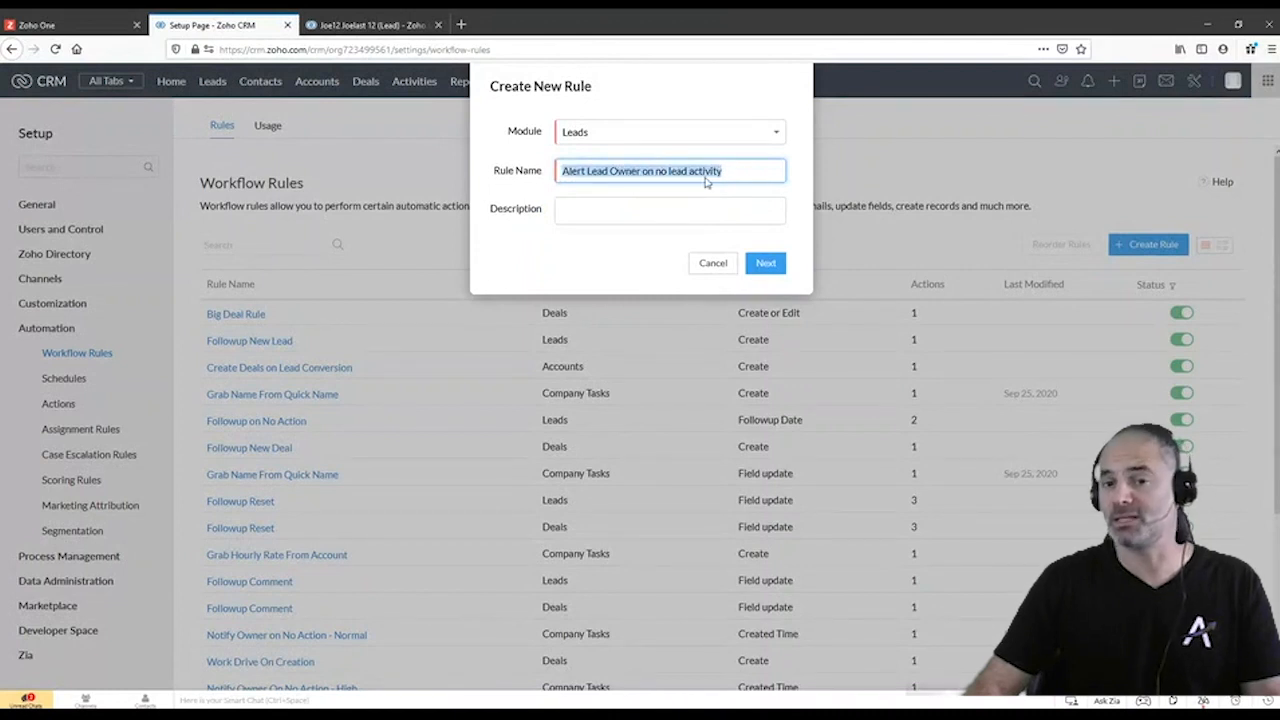
left_click(768, 264)
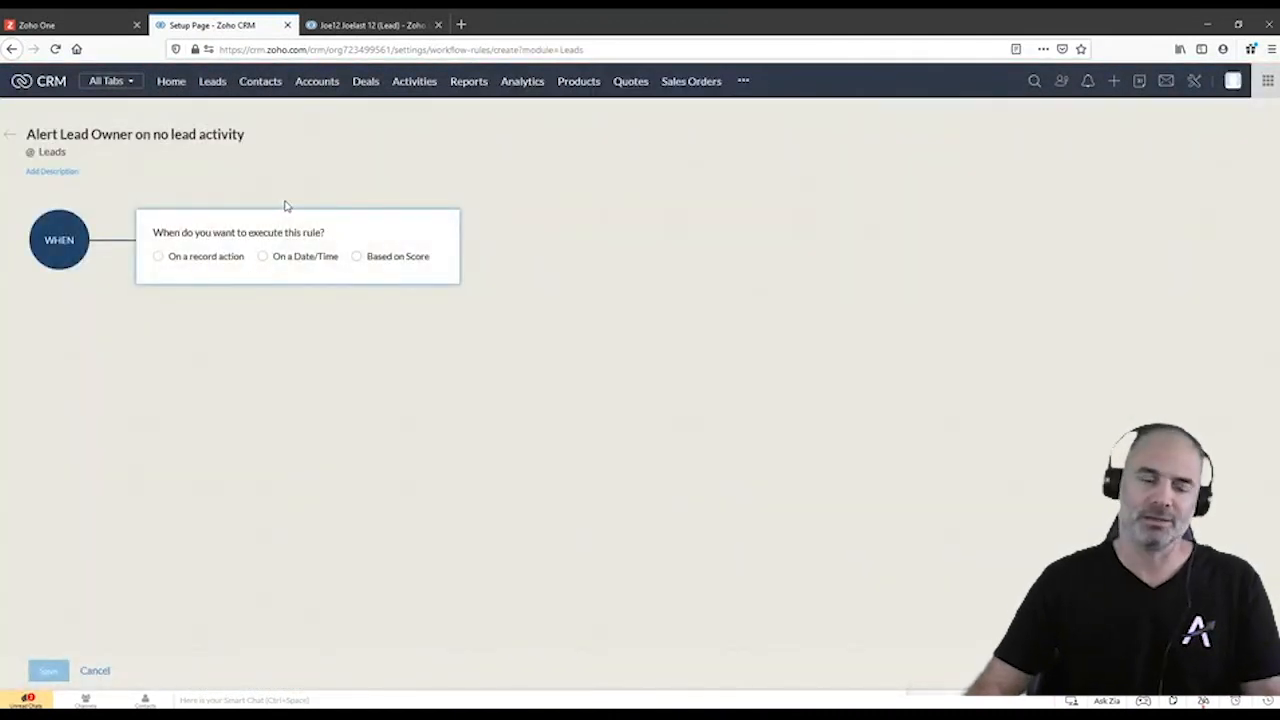
- Look at the record-action trigger options and check the Followup Date field on the open lead
left_click(198, 262)
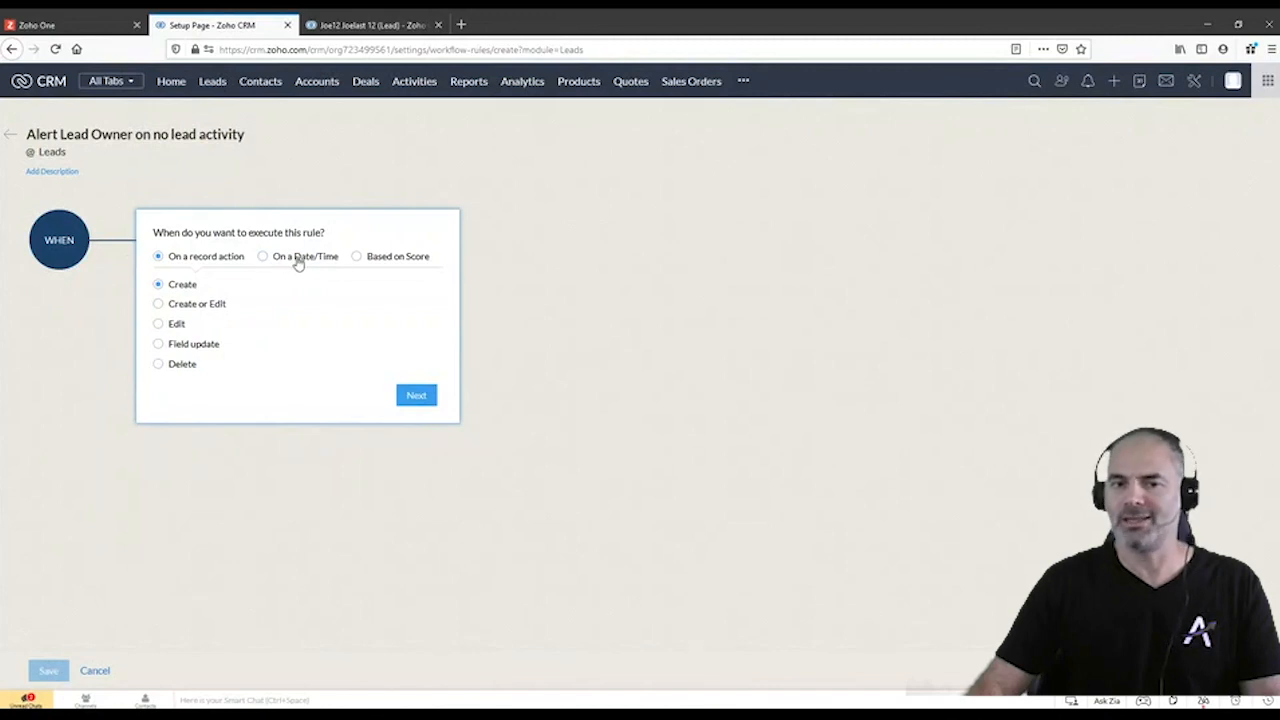
left_click(346, 25)
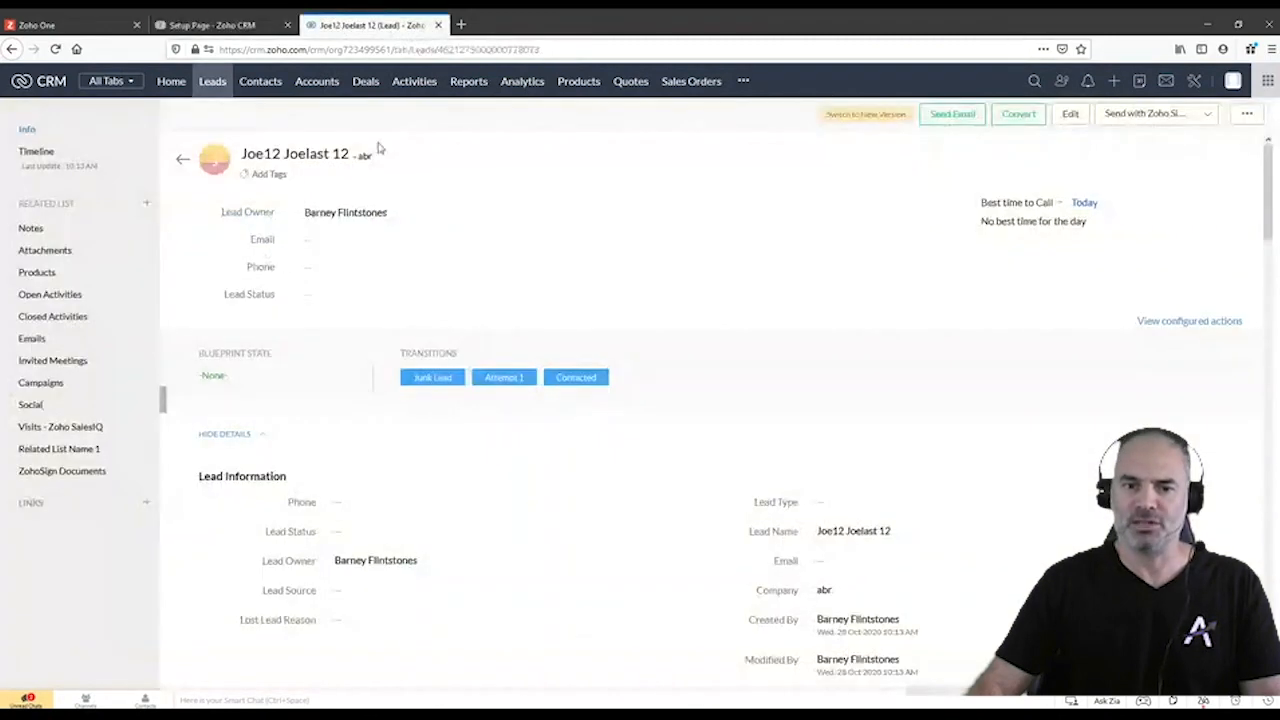
scroll(395, 430, "down", 5)
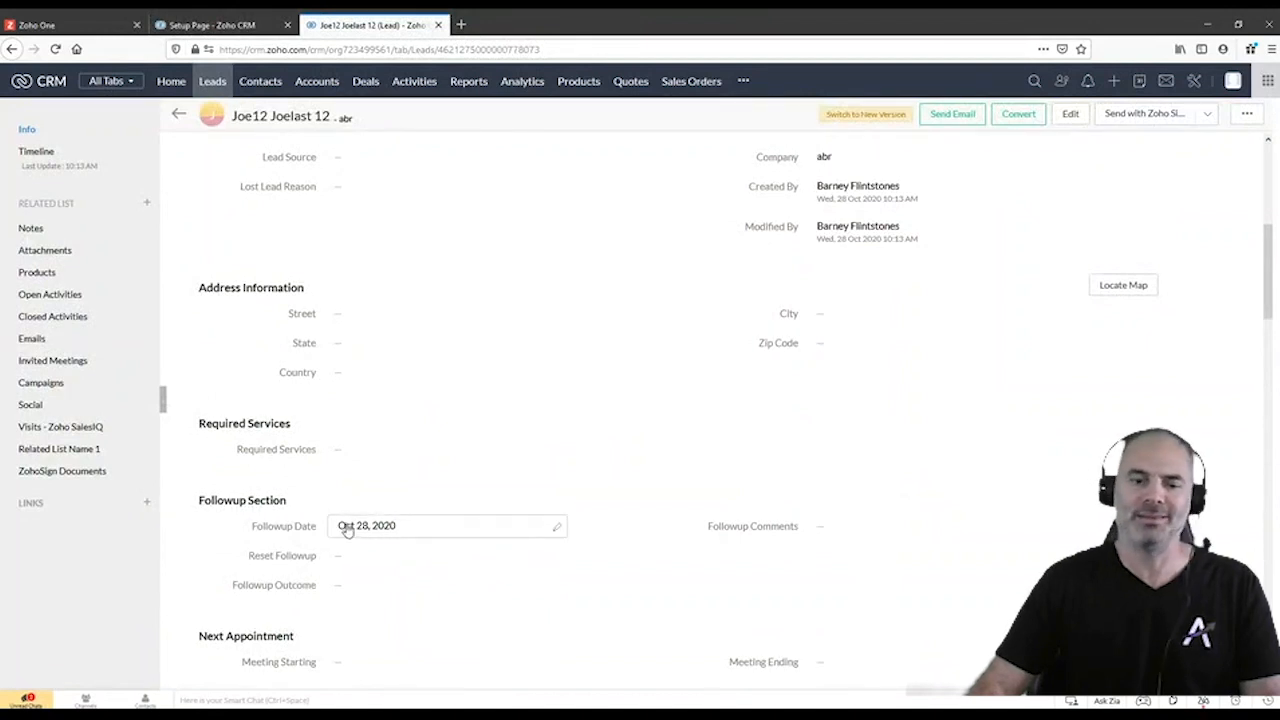
left_click(212, 25)
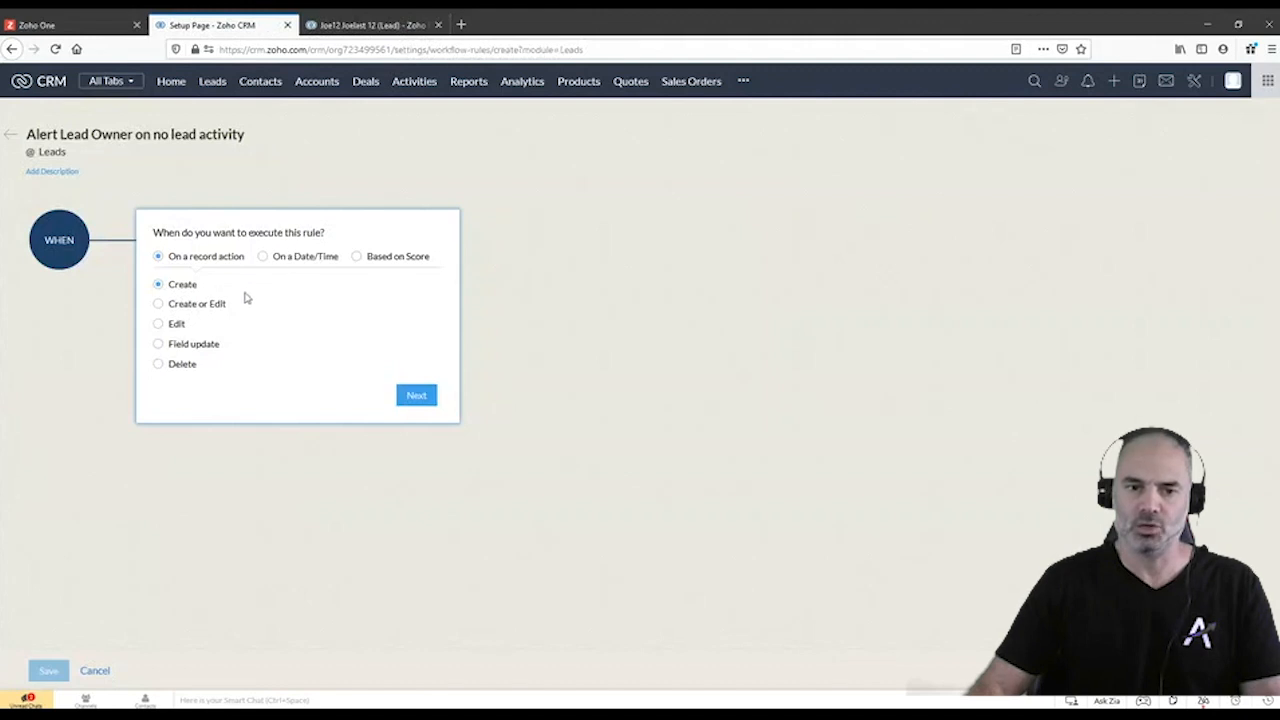
- Set the rule to execute on a date/time, after the lead's Followup Date
left_click(308, 262)
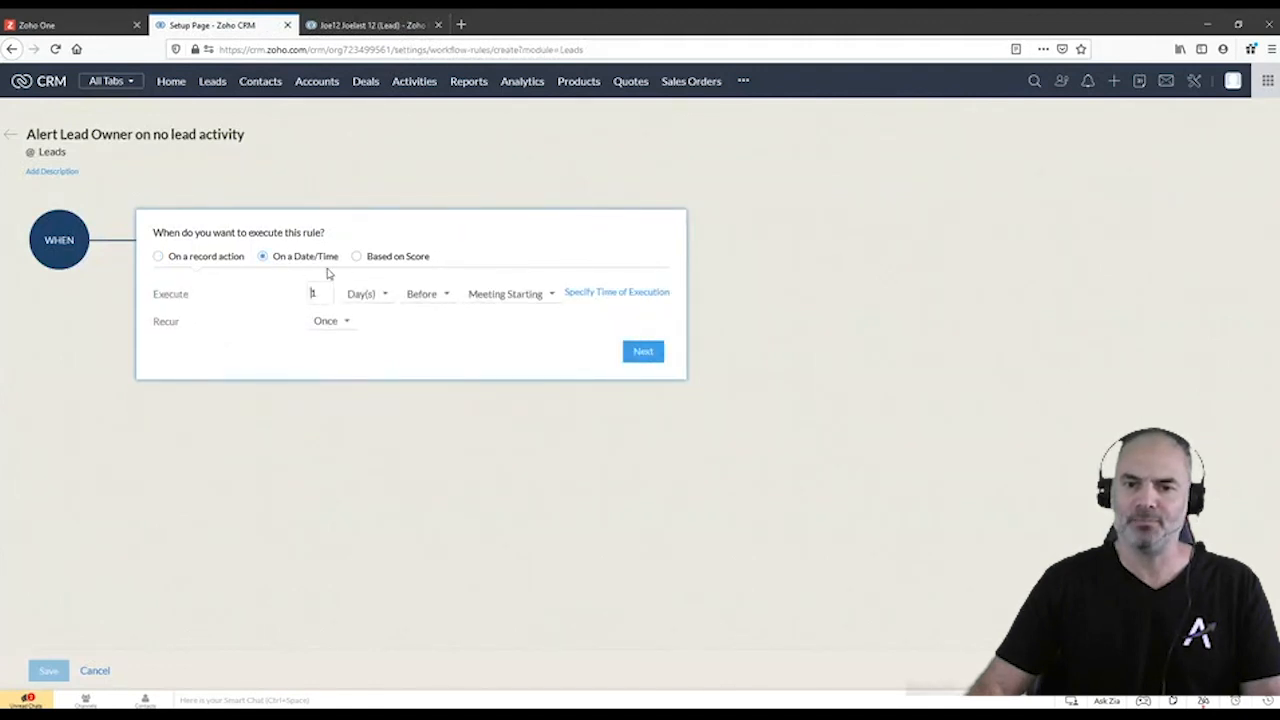
left_click(484, 298)
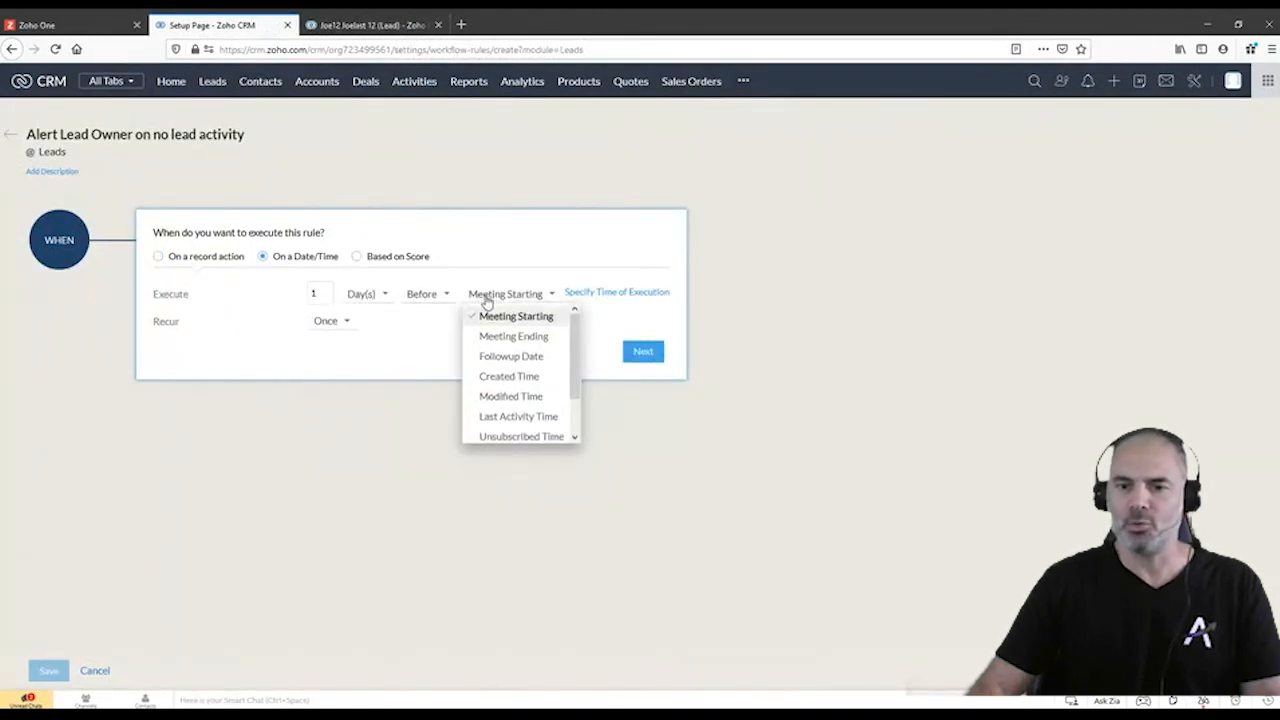
left_click(527, 358)
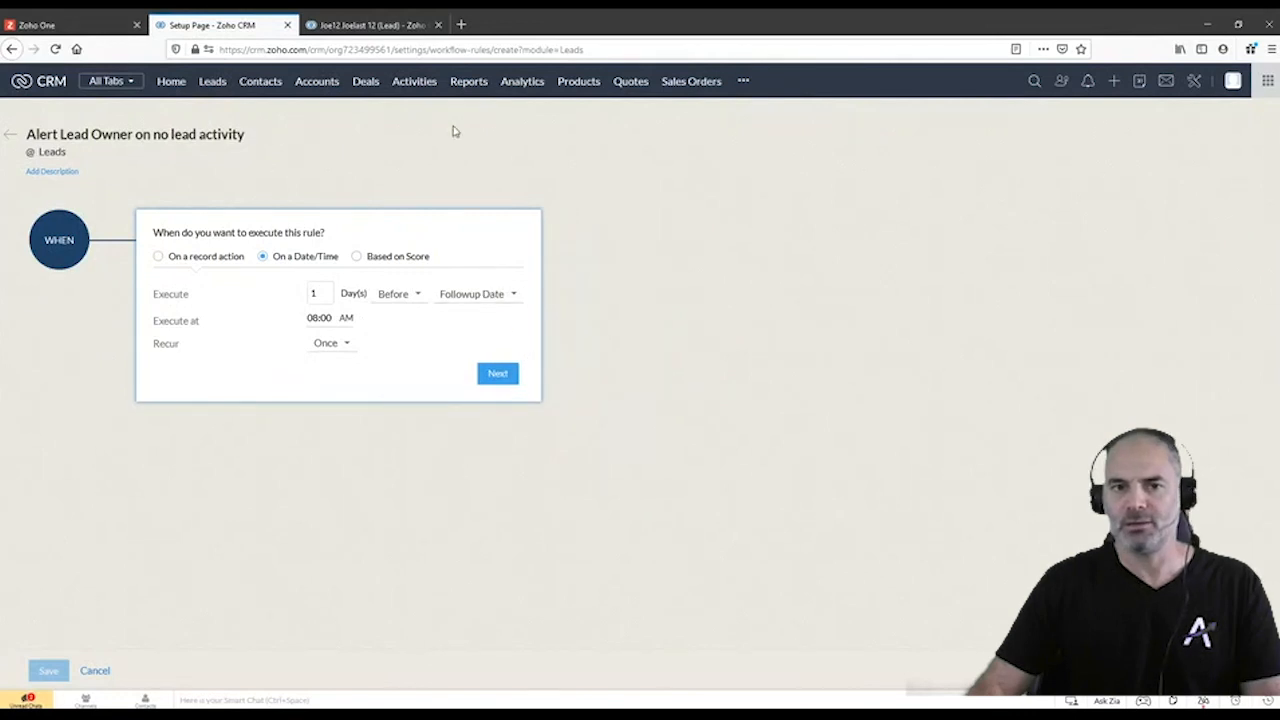
left_click(372, 25)
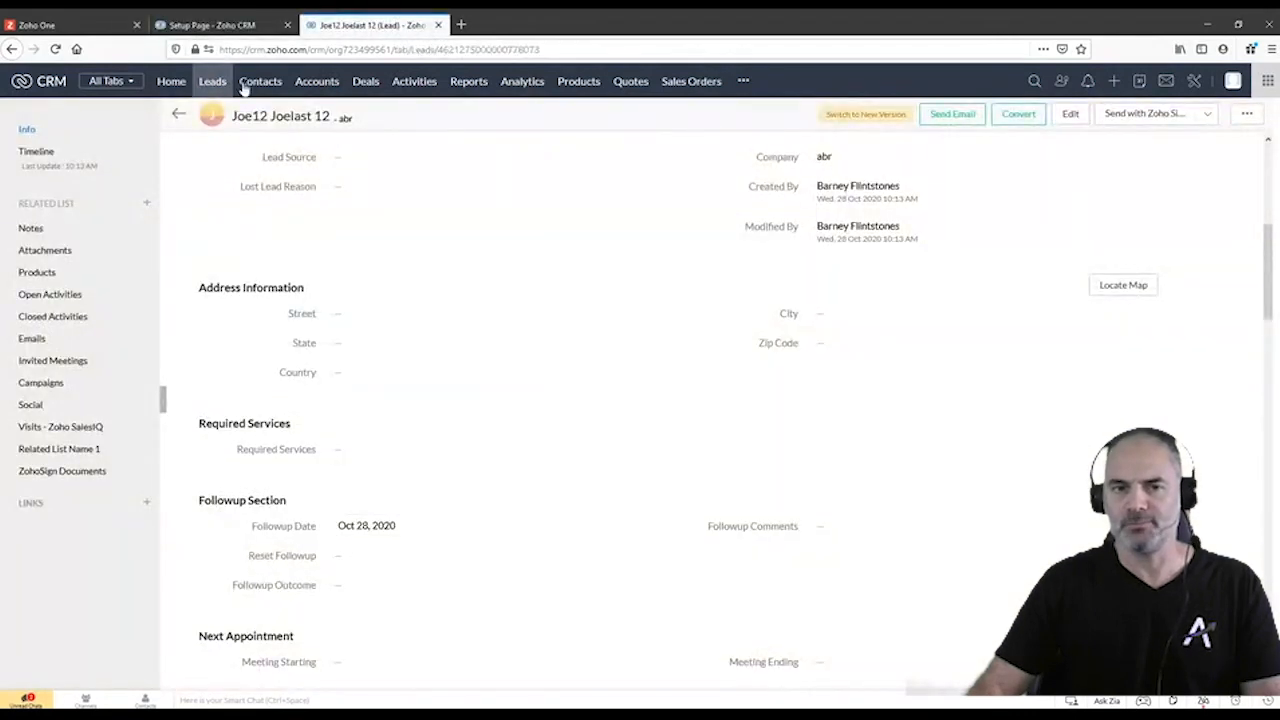
left_click(242, 27)
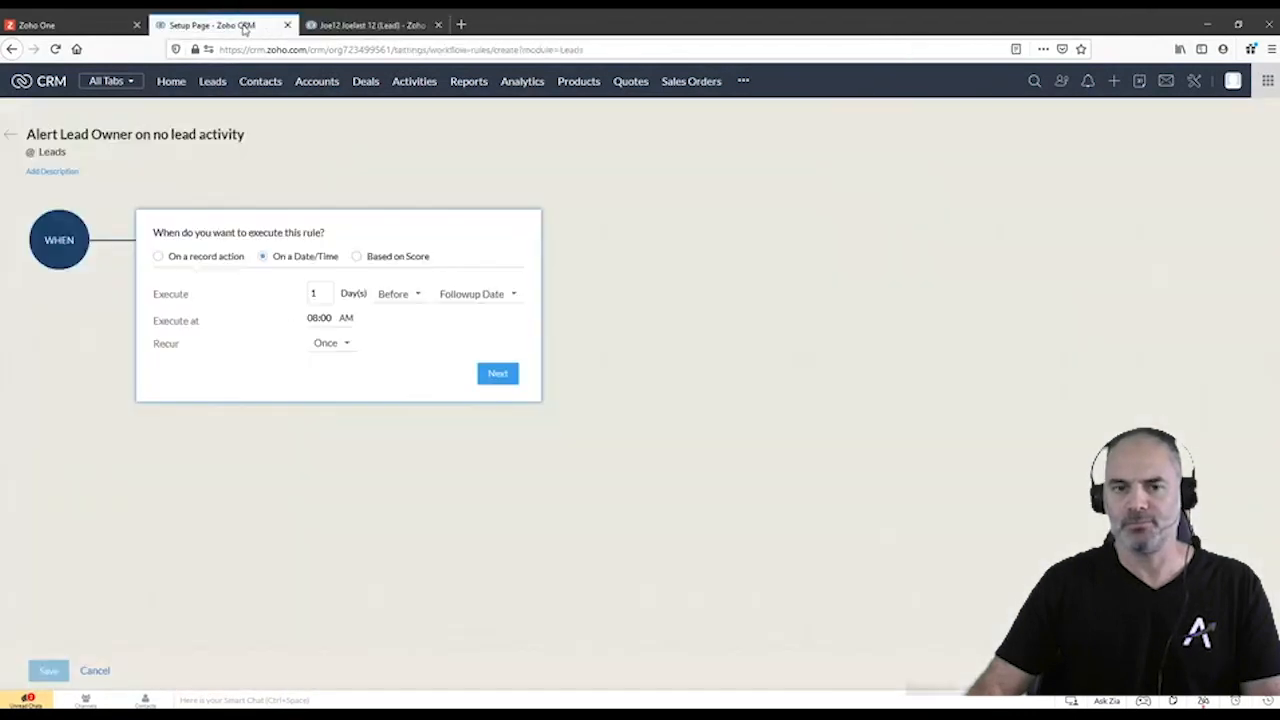
left_click(398, 302)
left_click(401, 337)
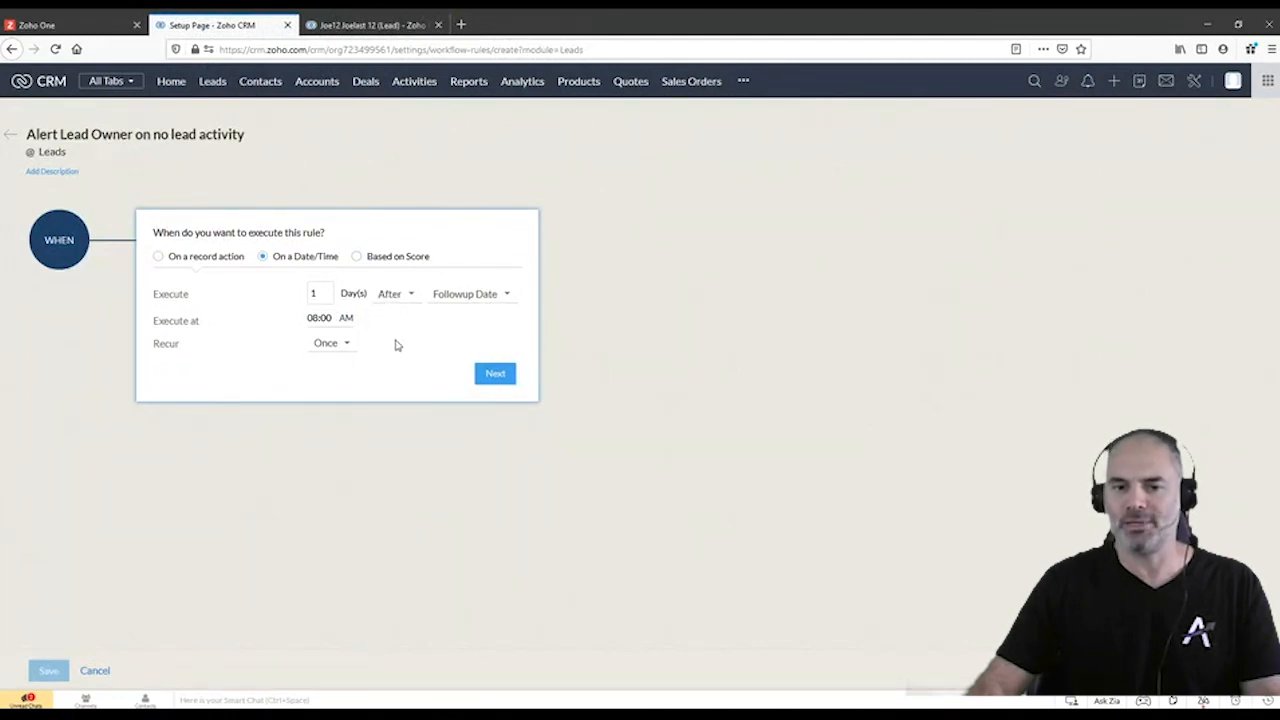
- Change the open lead's Followup Date, trying Oct 25, 2020 and saving Oct 30, 2020
left_click(386, 24)
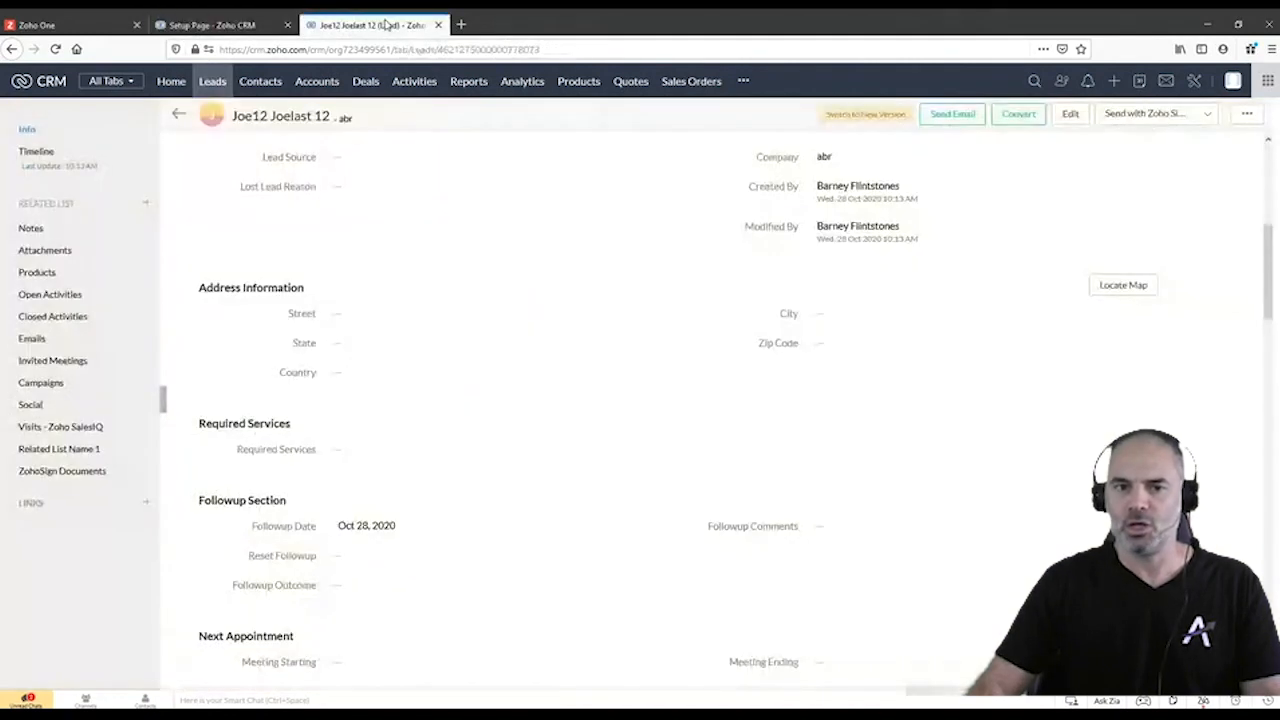
left_click(383, 530)
left_click(386, 525)
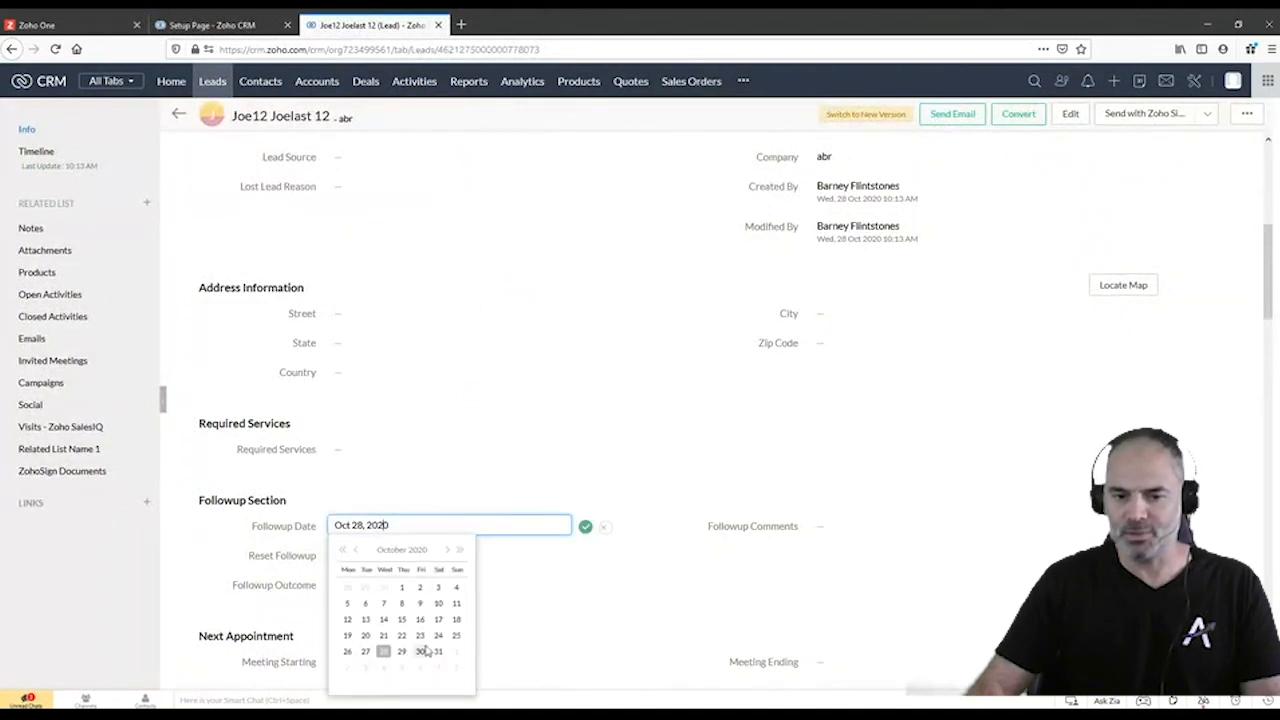
left_click(457, 636)
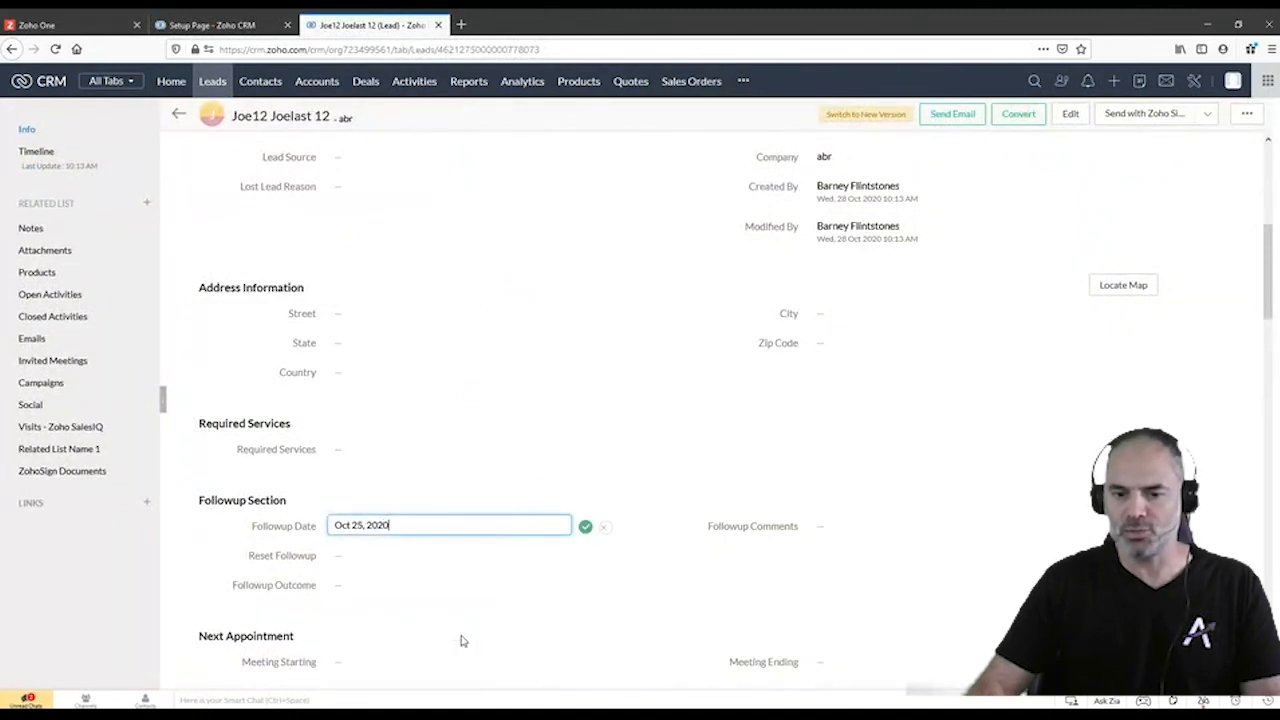
left_click(585, 530)
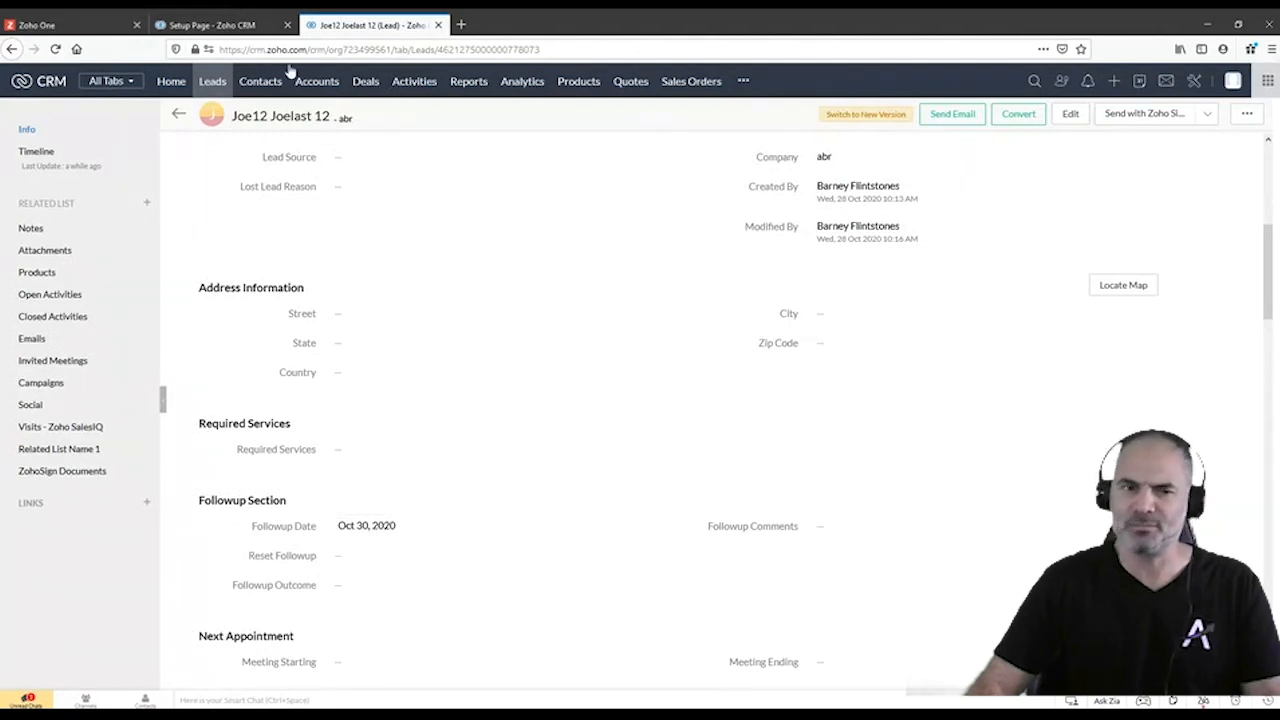
- Set the rule to execute 3 days after the Followup Date at 09:00 AM, recurring once, and recheck the lead's Followup Date
left_click(228, 26)
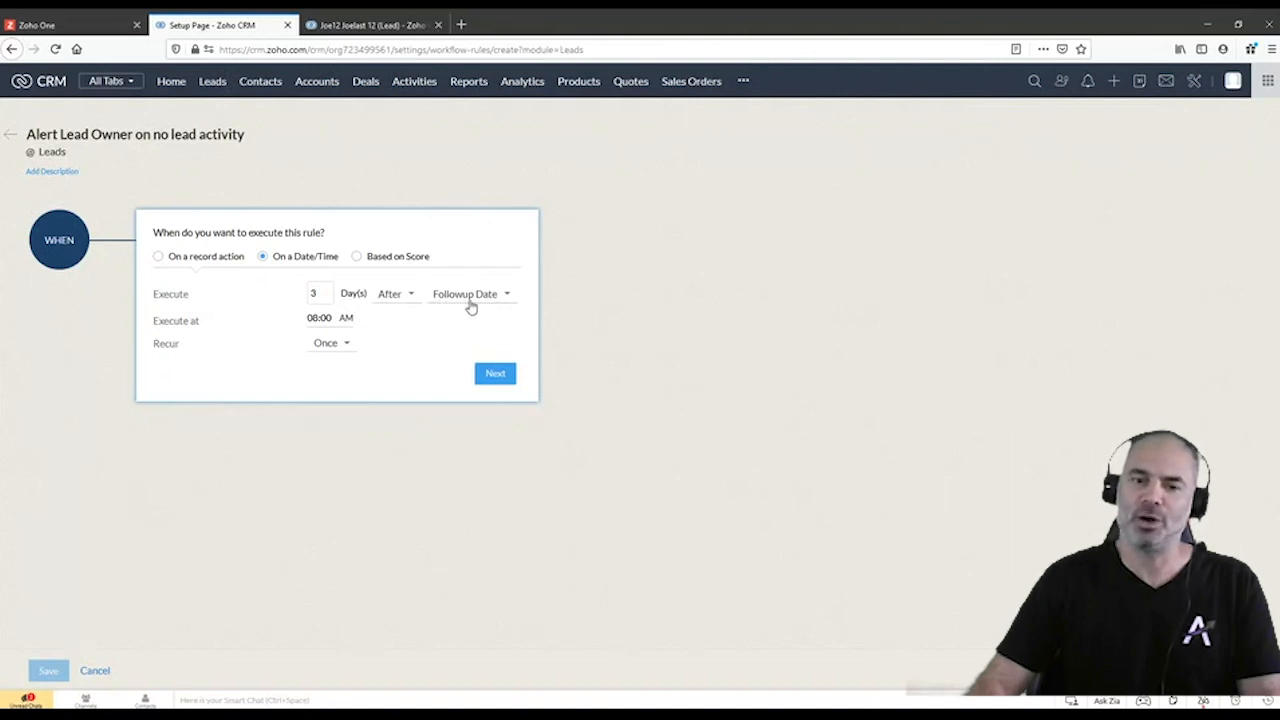
left_click(334, 318)
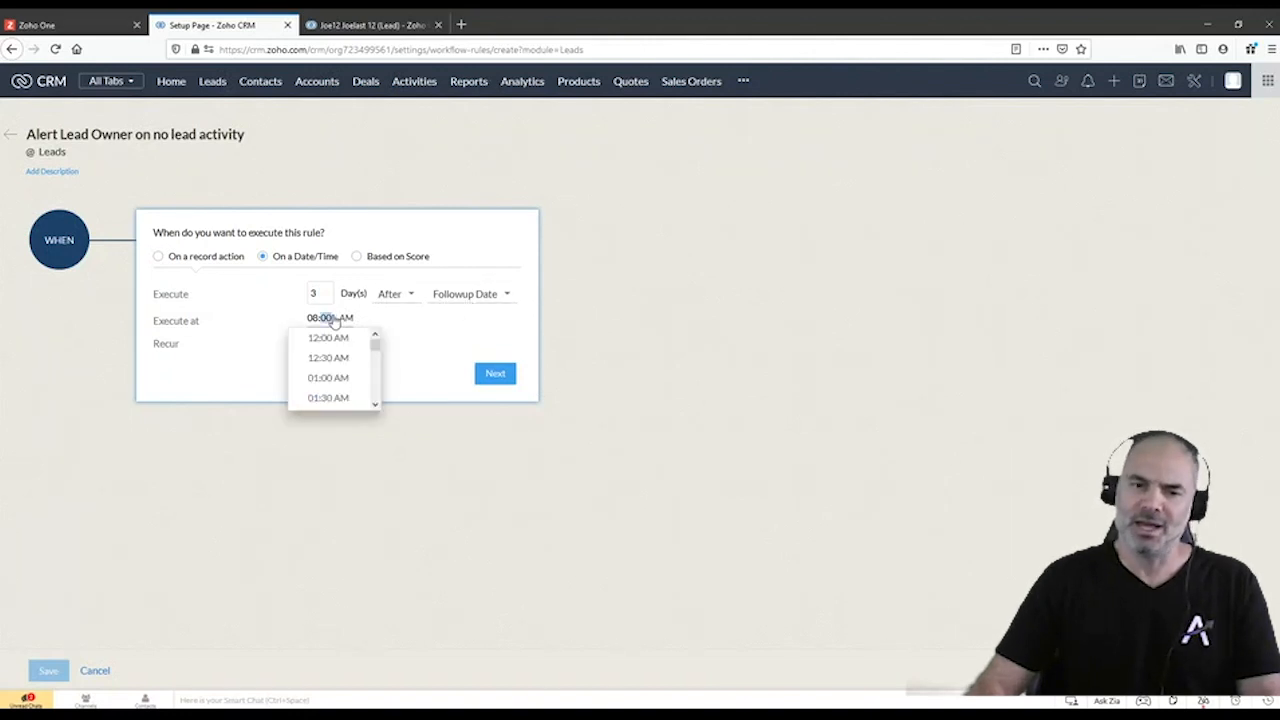
left_click_drag(375, 342, 381, 368)
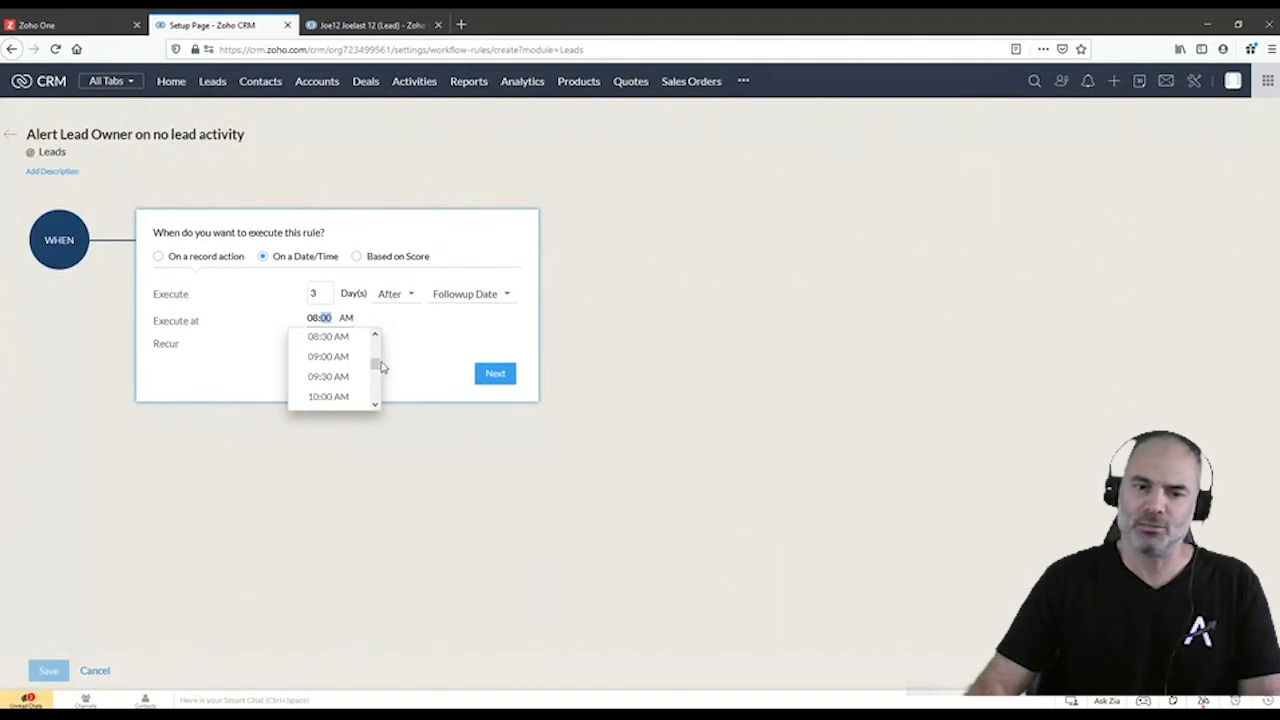
left_click(343, 360)
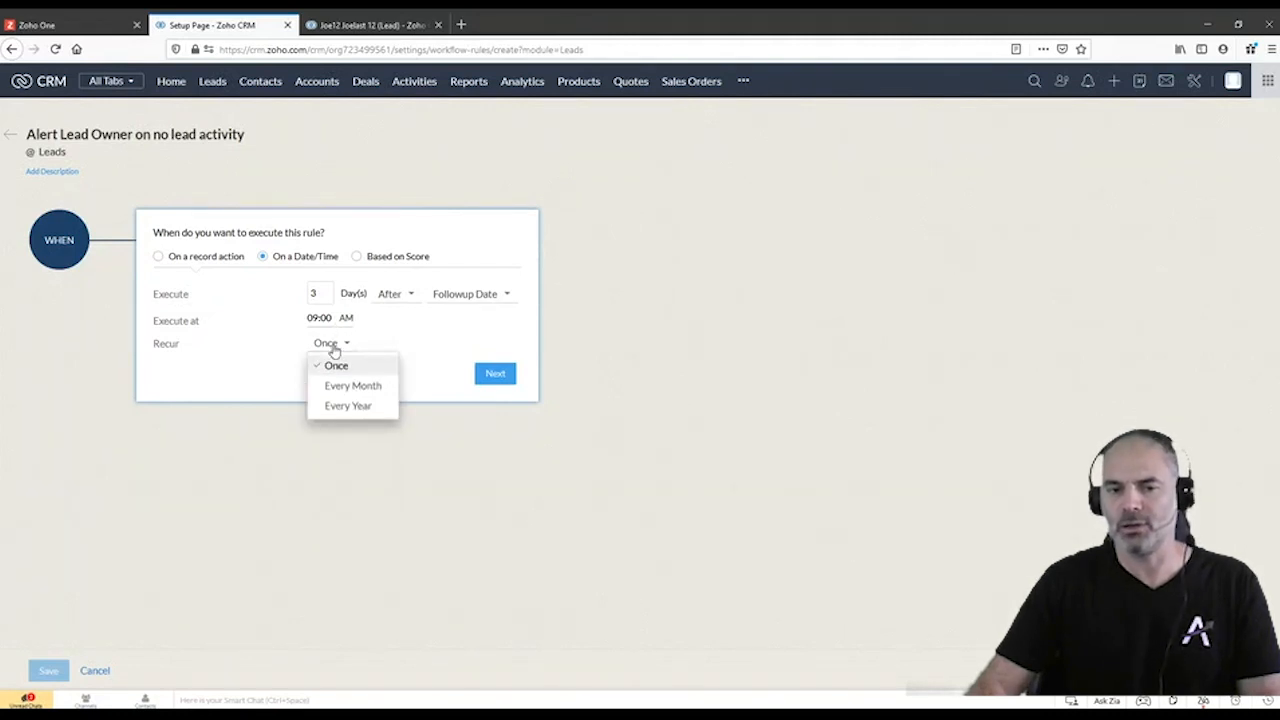
left_click(337, 350)
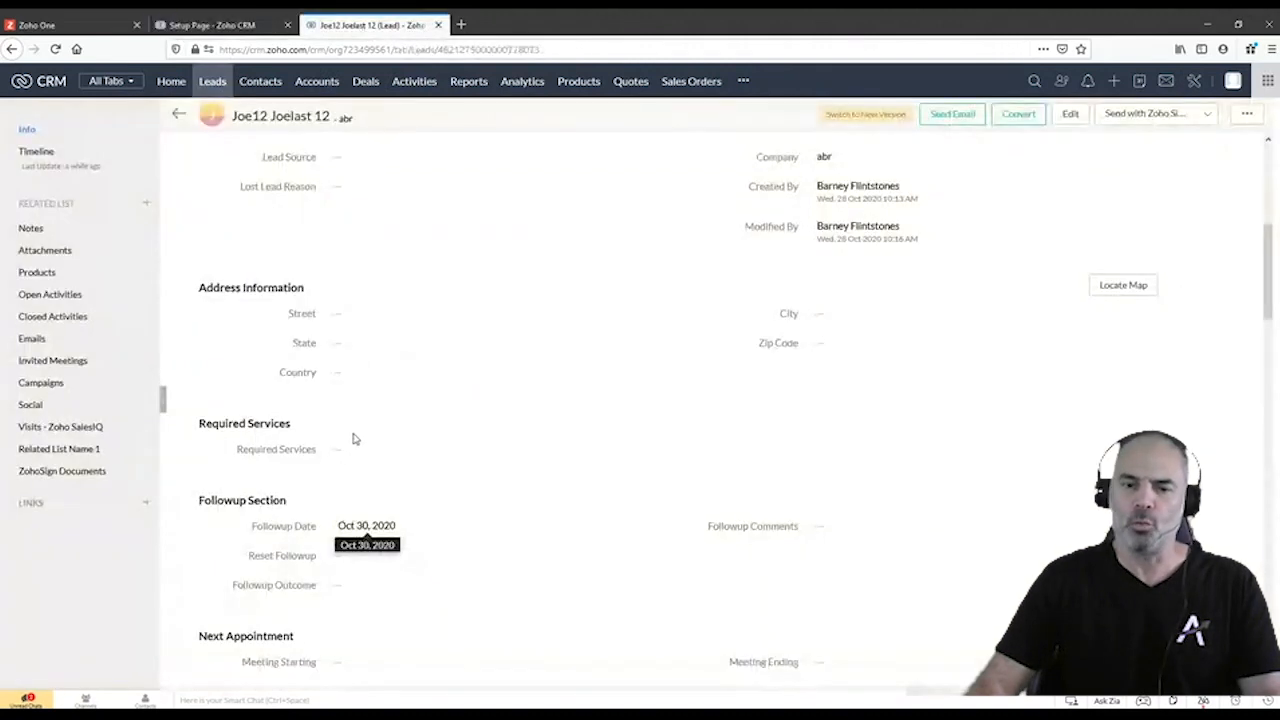
left_click(365, 27)
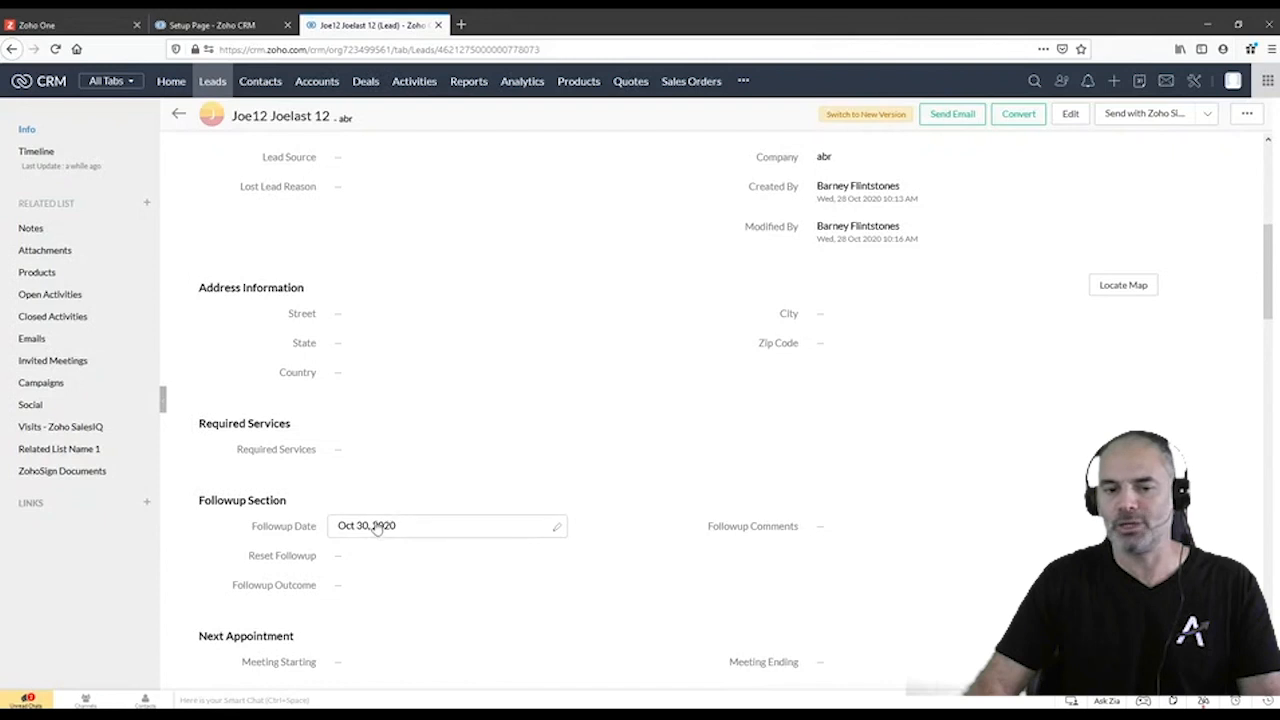
- Return to the workflow rule and confirm its date/time trigger with the recurrence kept at Once
left_click(203, 25)
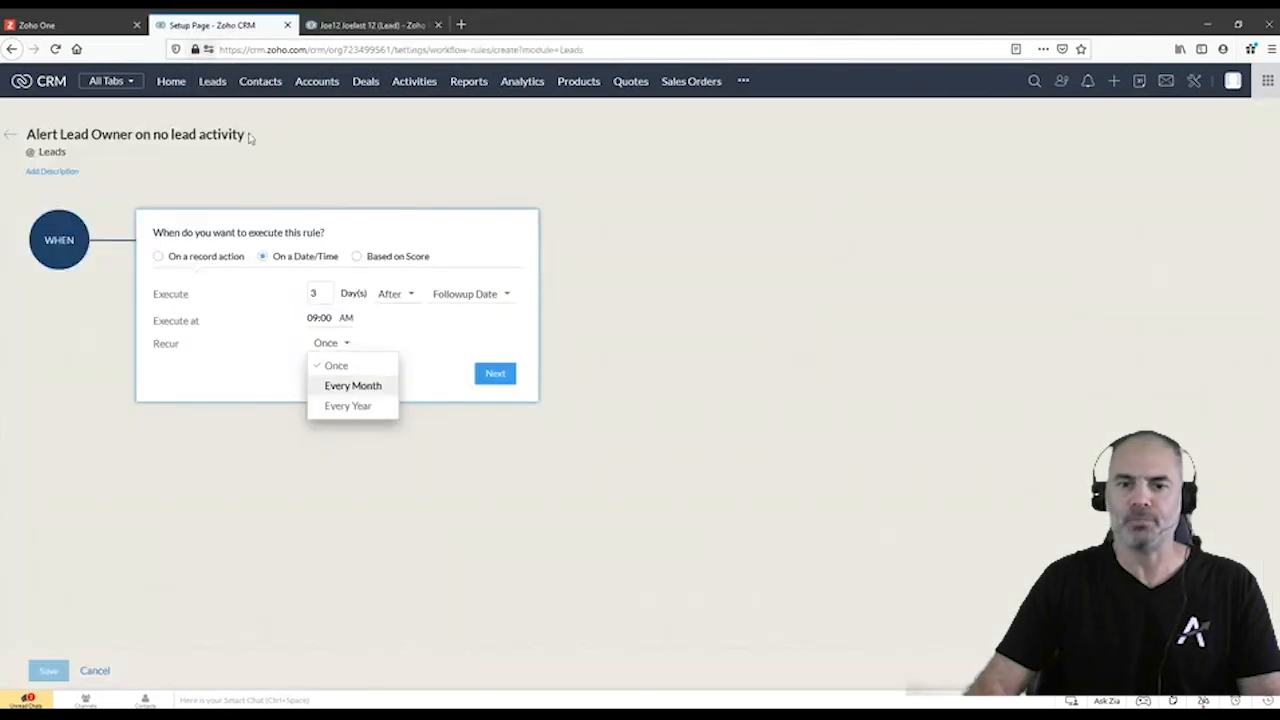
left_click(415, 350)
left_click(483, 376)
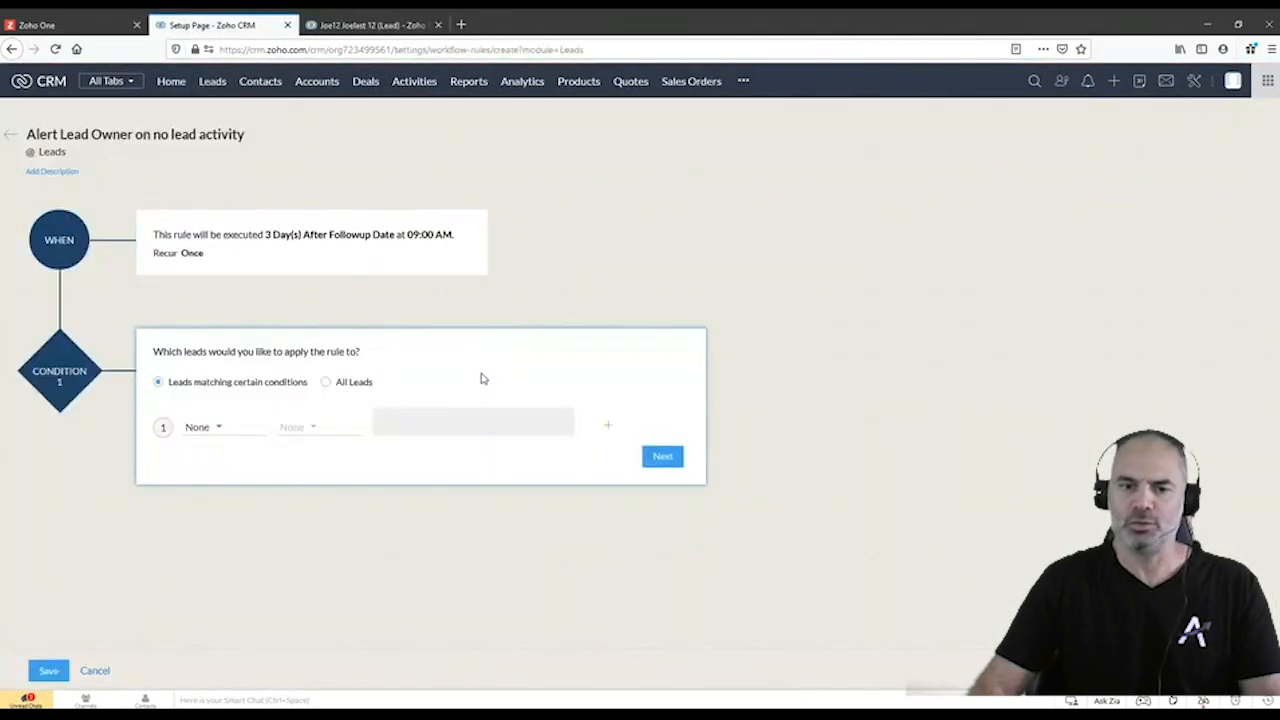
- Start the rule's first condition on the Lead Status field with the operator isn't
left_click(214, 427)
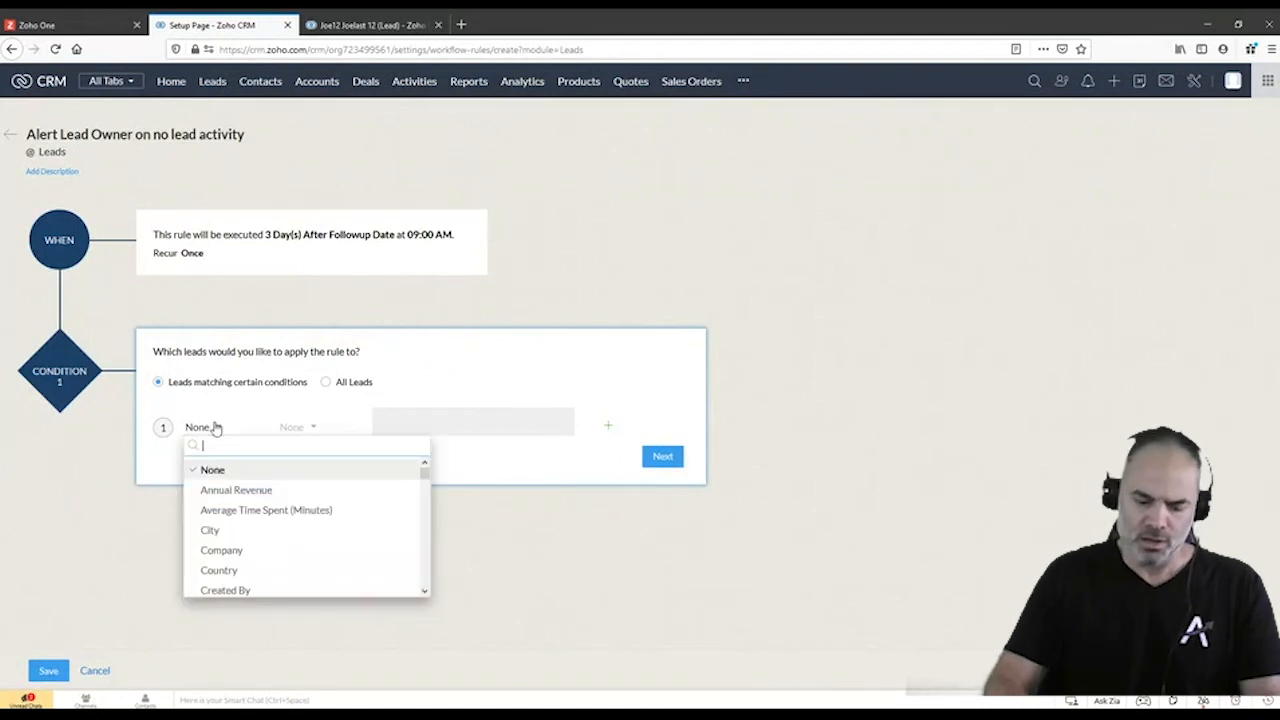
type("stat")
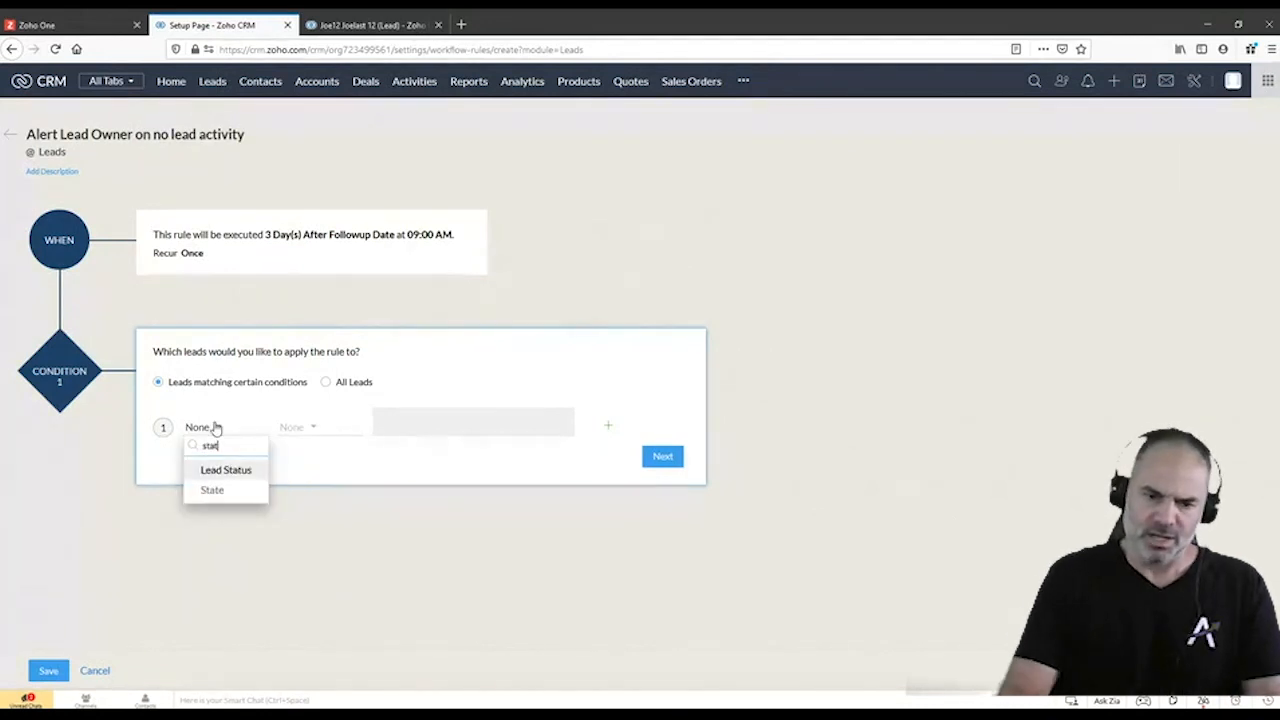
left_click(247, 480)
left_click(317, 489)
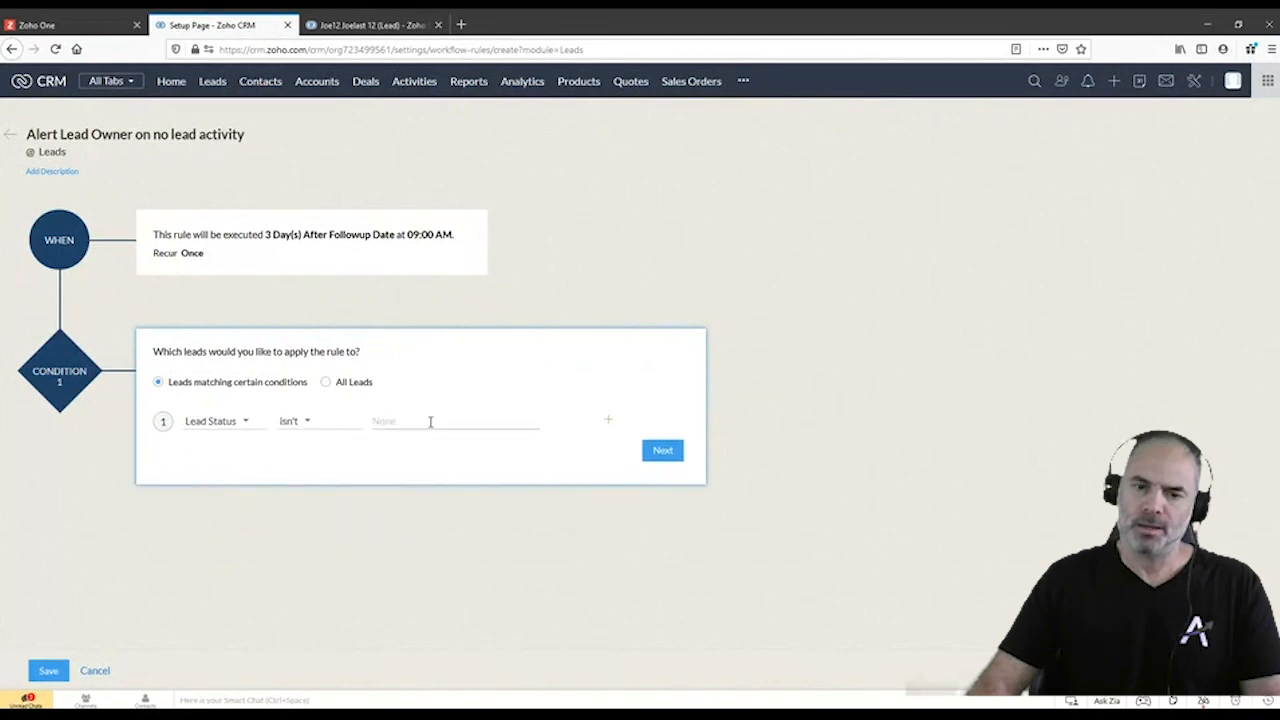
- Add Junk Lead, Lost Lead and Not Qualified as the excluded lead statuses and confirm the condition
left_click(440, 563)
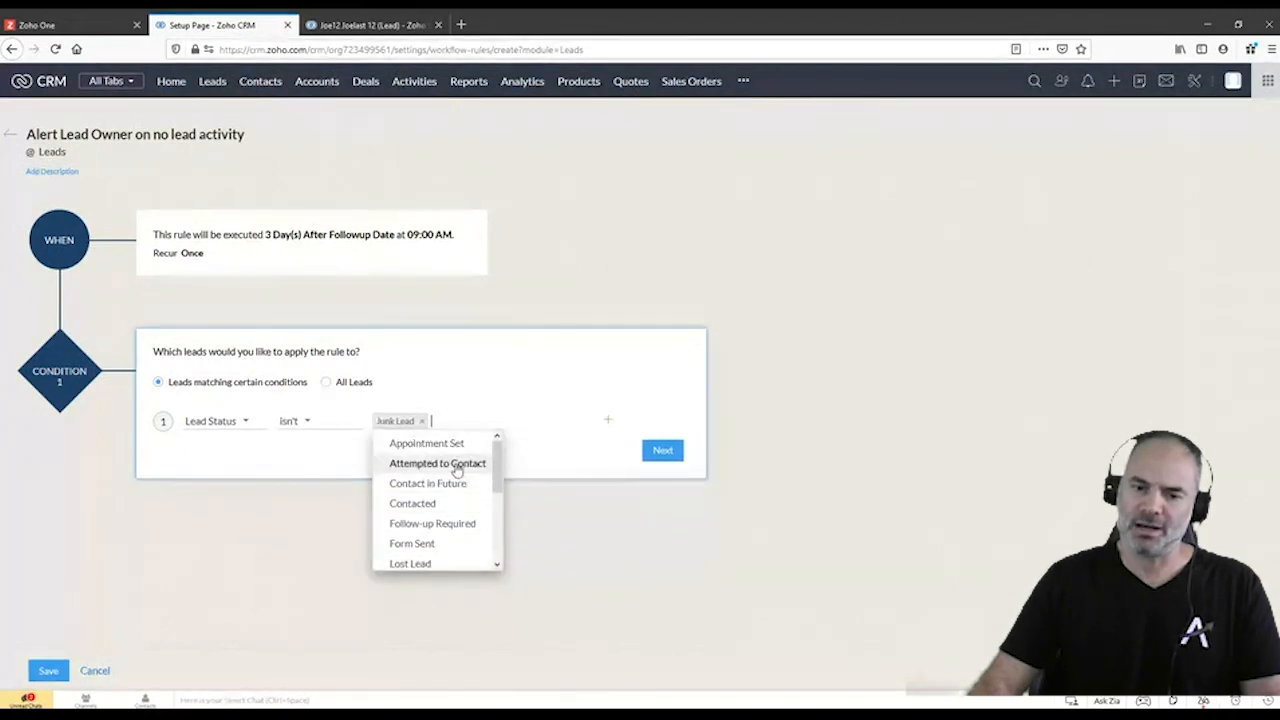
scroll(433, 520, "down", 3)
scroll(440, 491, "up", 5)
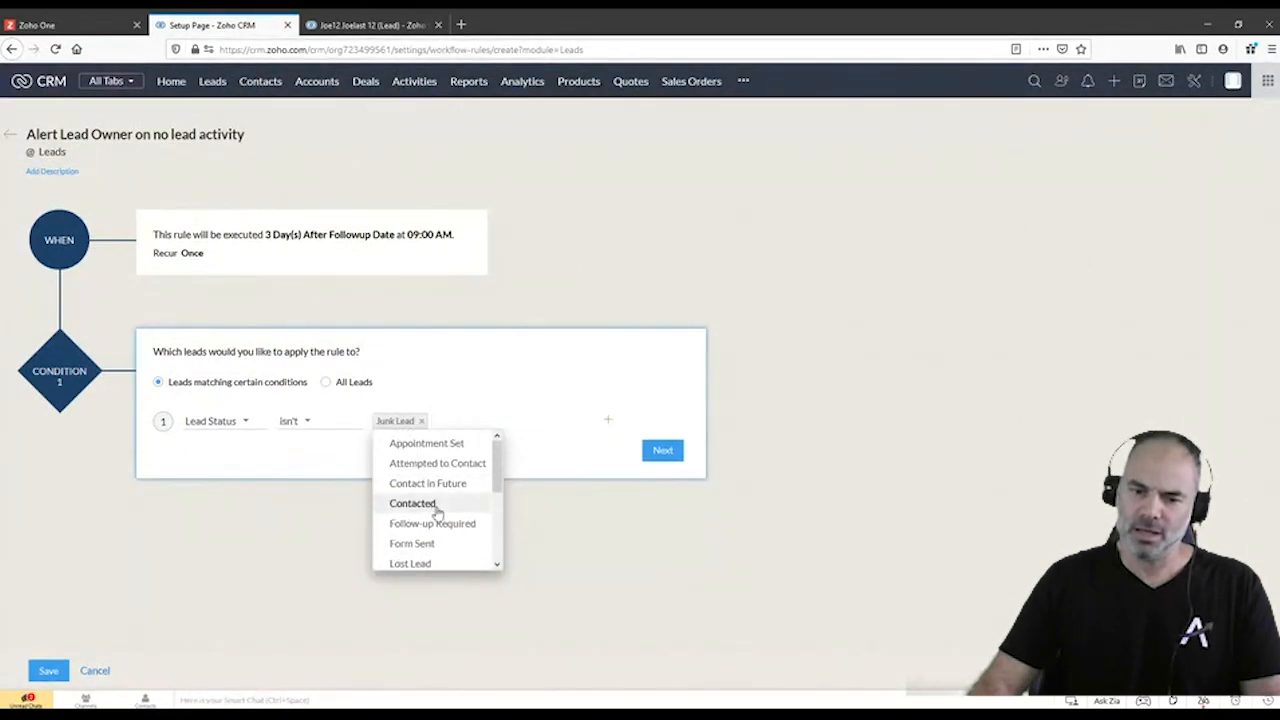
left_click(435, 564)
scroll(488, 503, "down", 3)
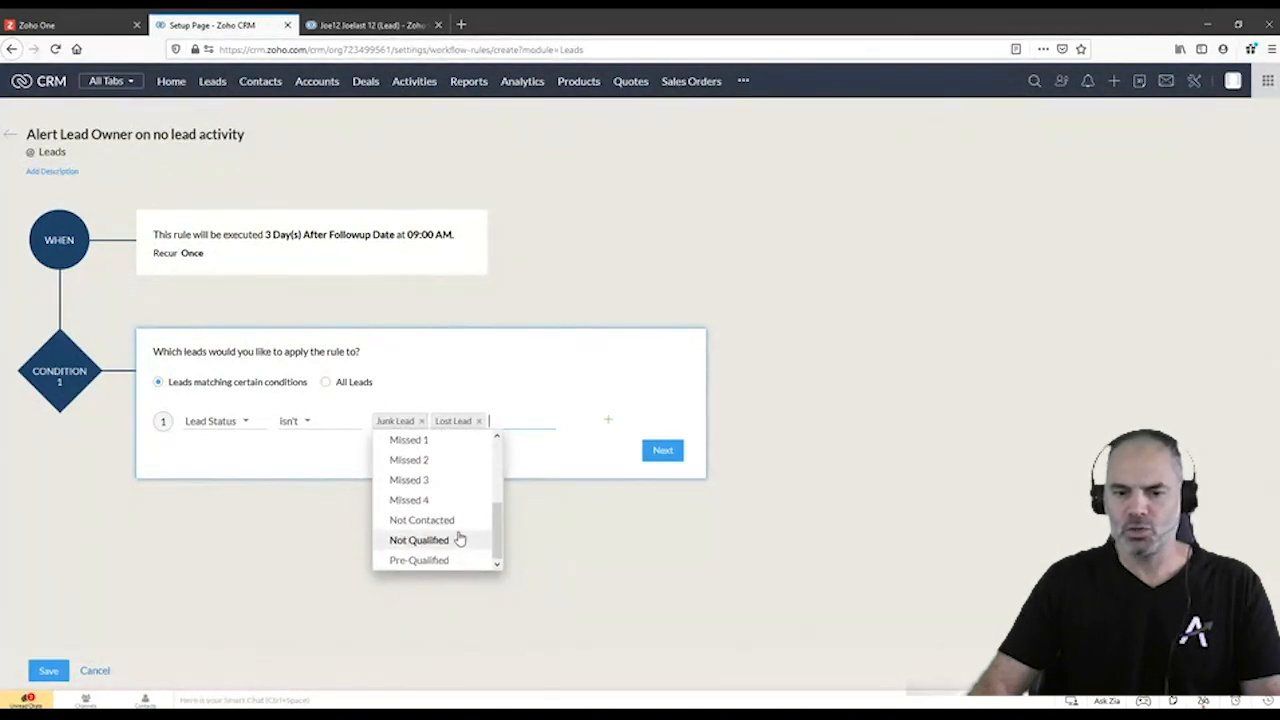
left_click(452, 541)
left_click(584, 351)
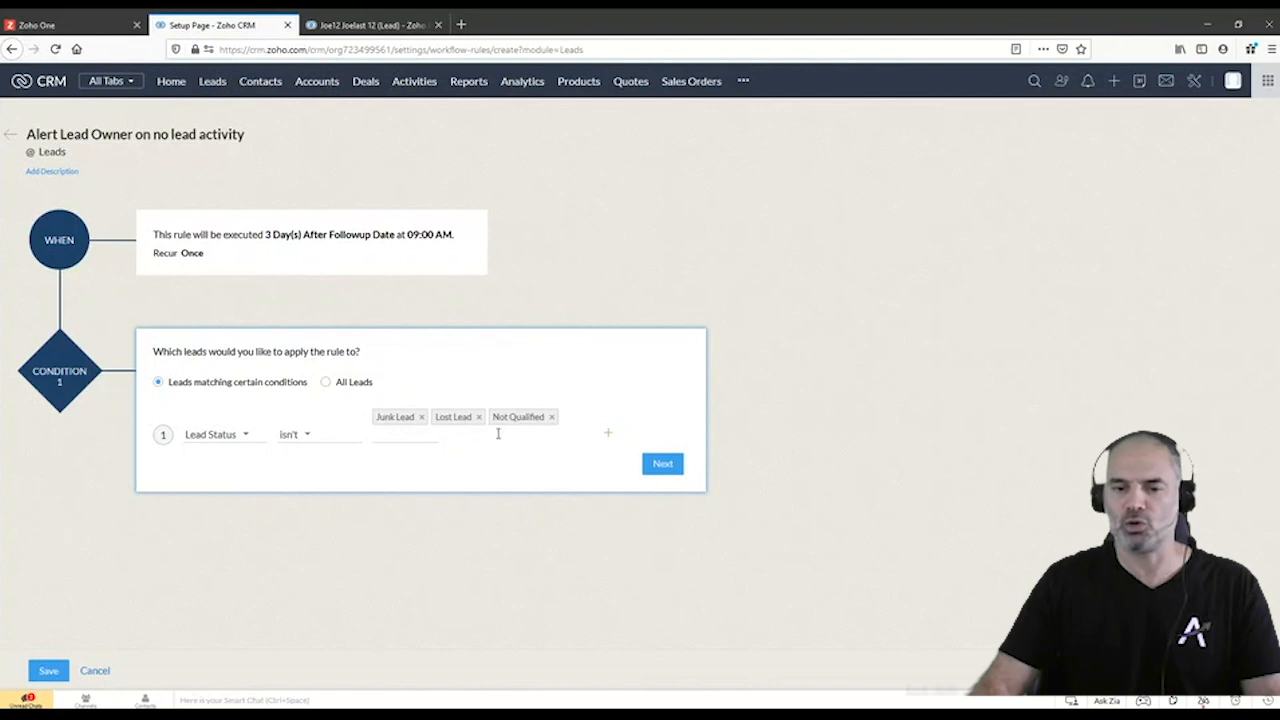
left_click(662, 465)
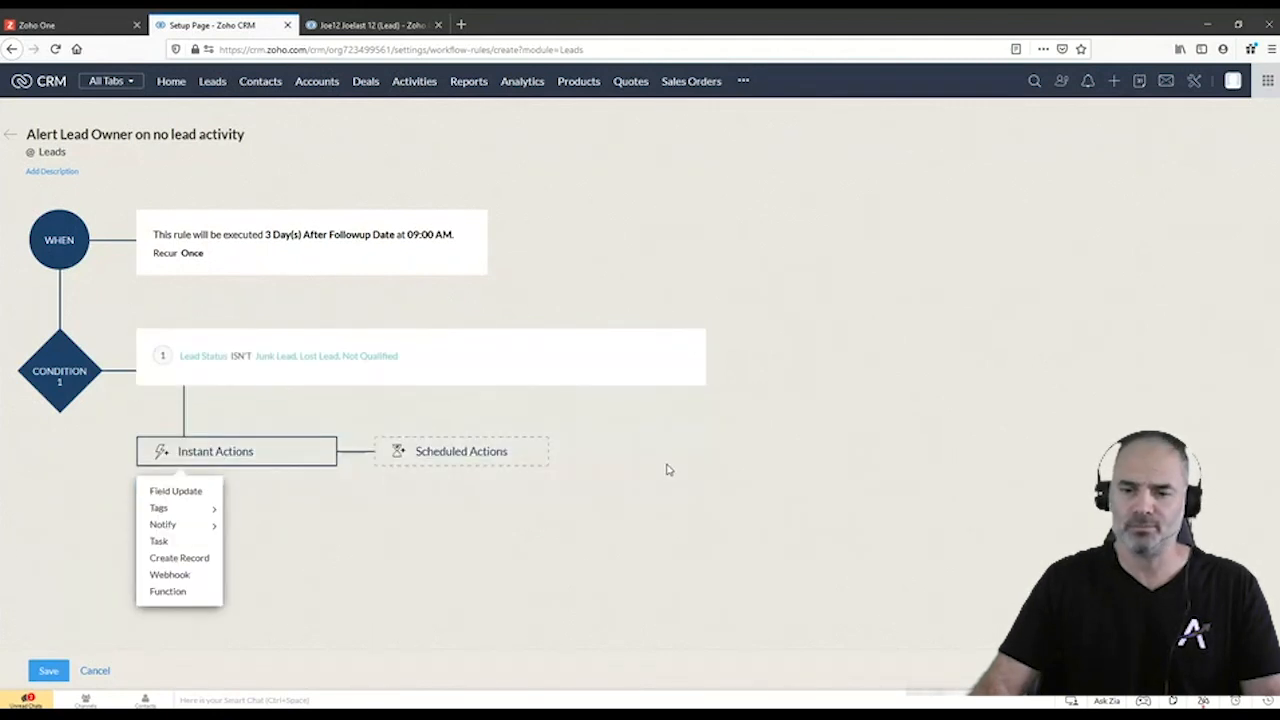
mouse_move(202, 514)
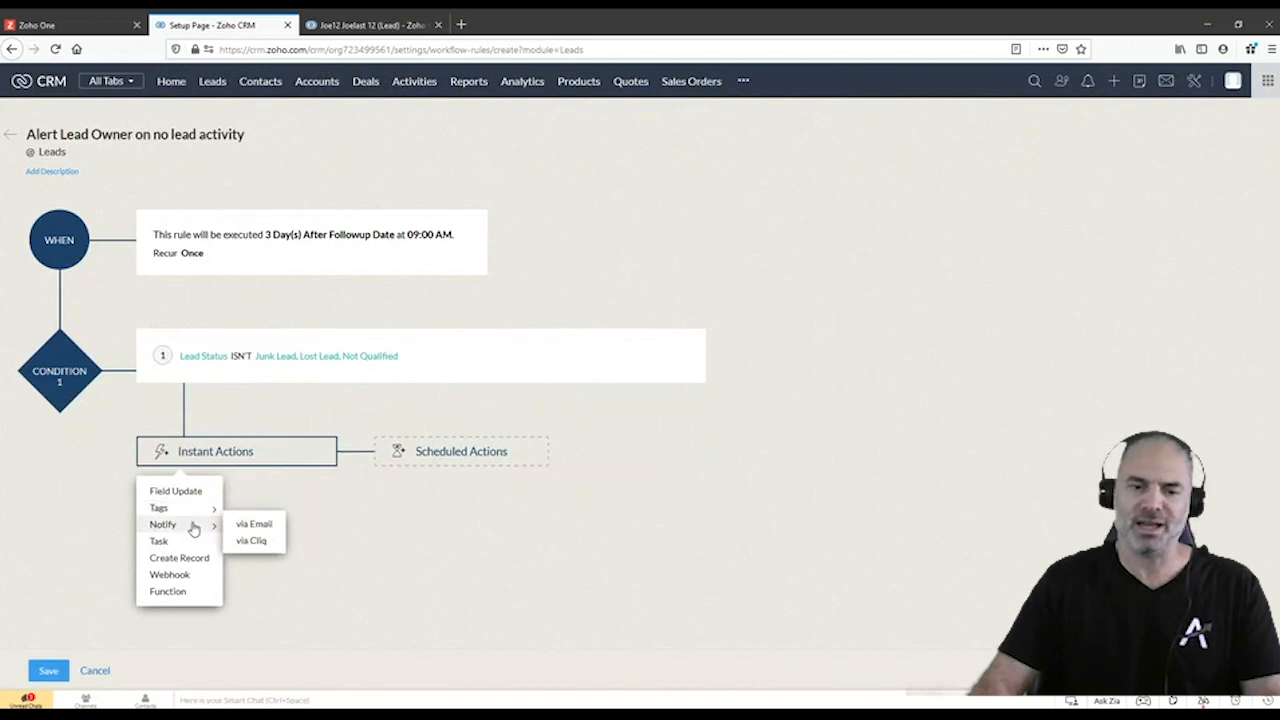
left_click(257, 542)
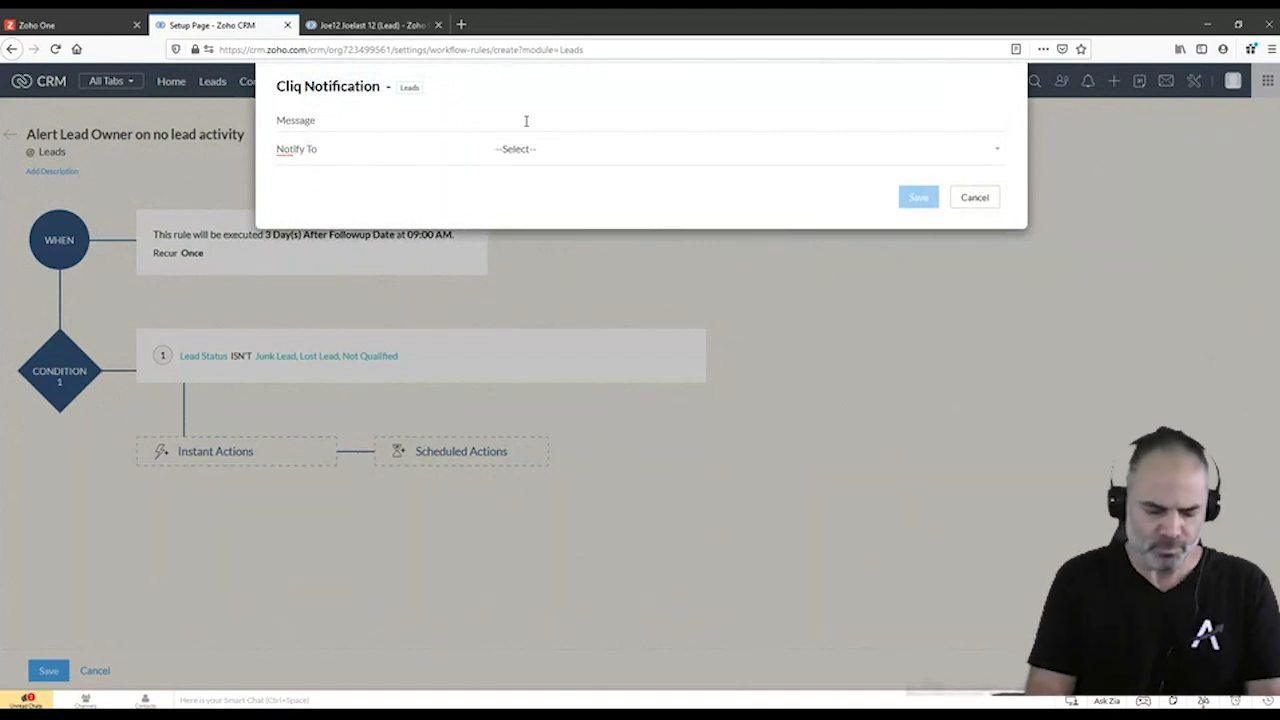
left_click(526, 120)
type("#")
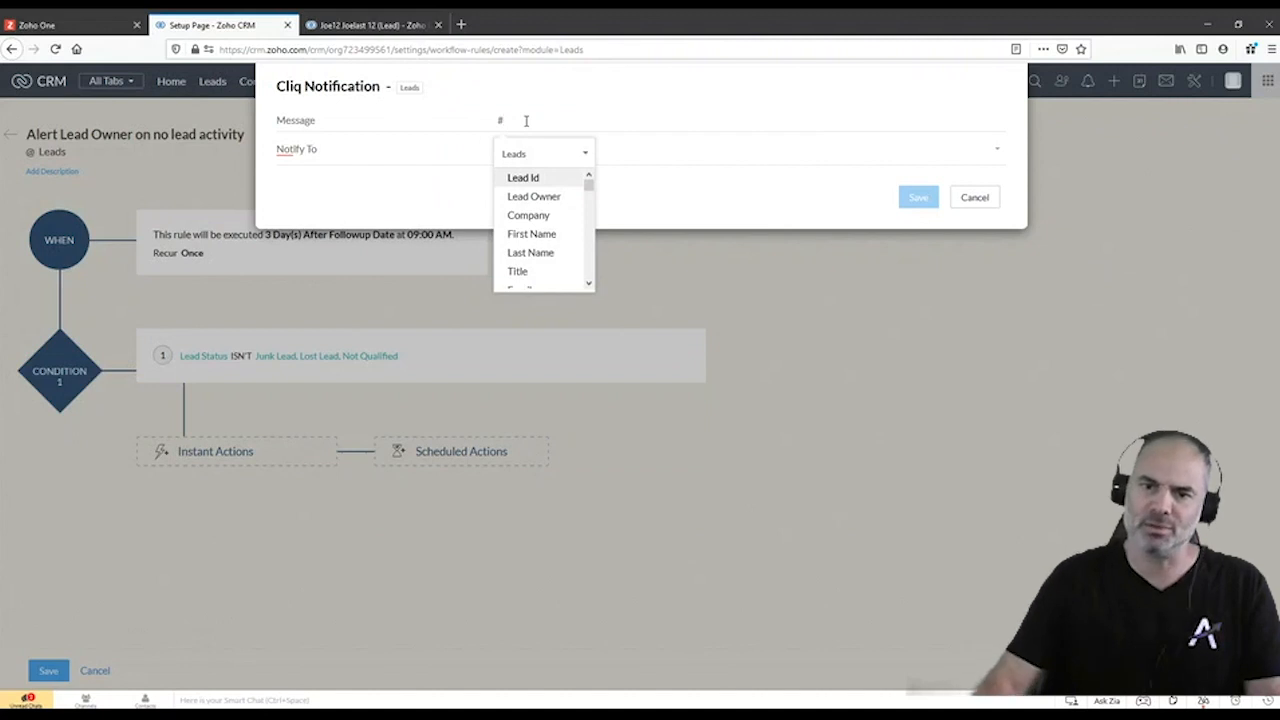
left_click(548, 238)
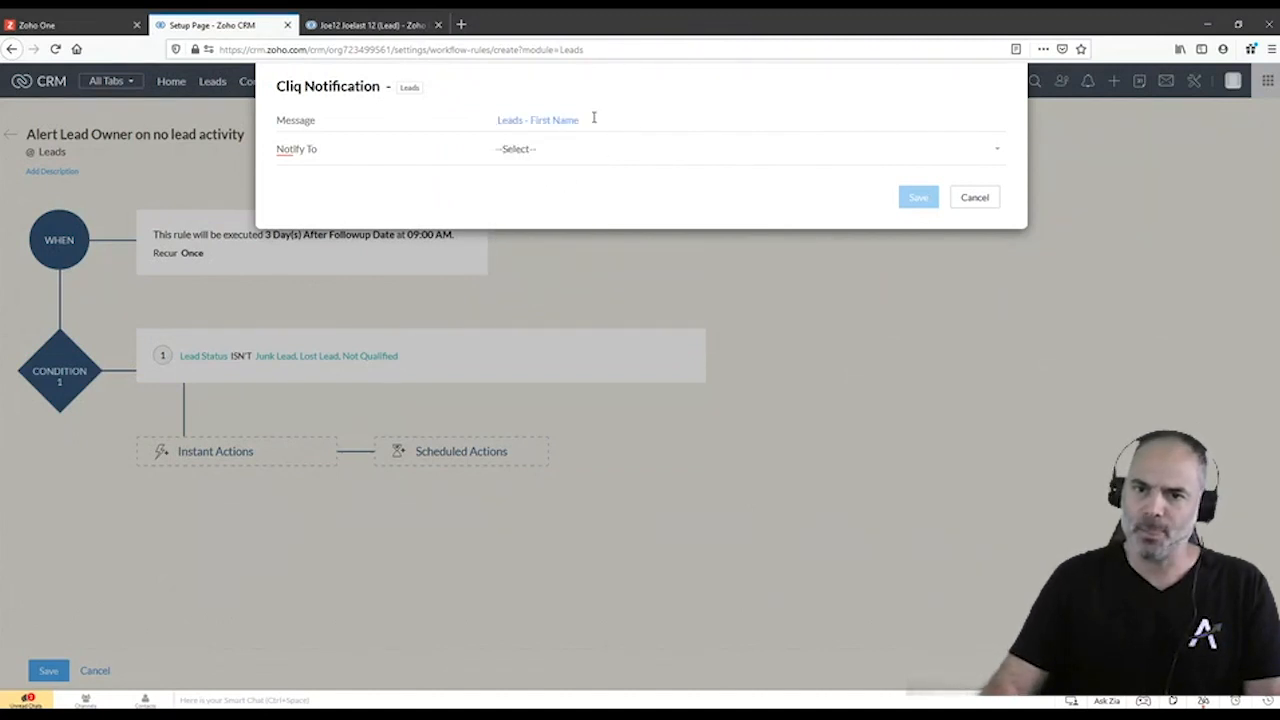
left_click(551, 150)
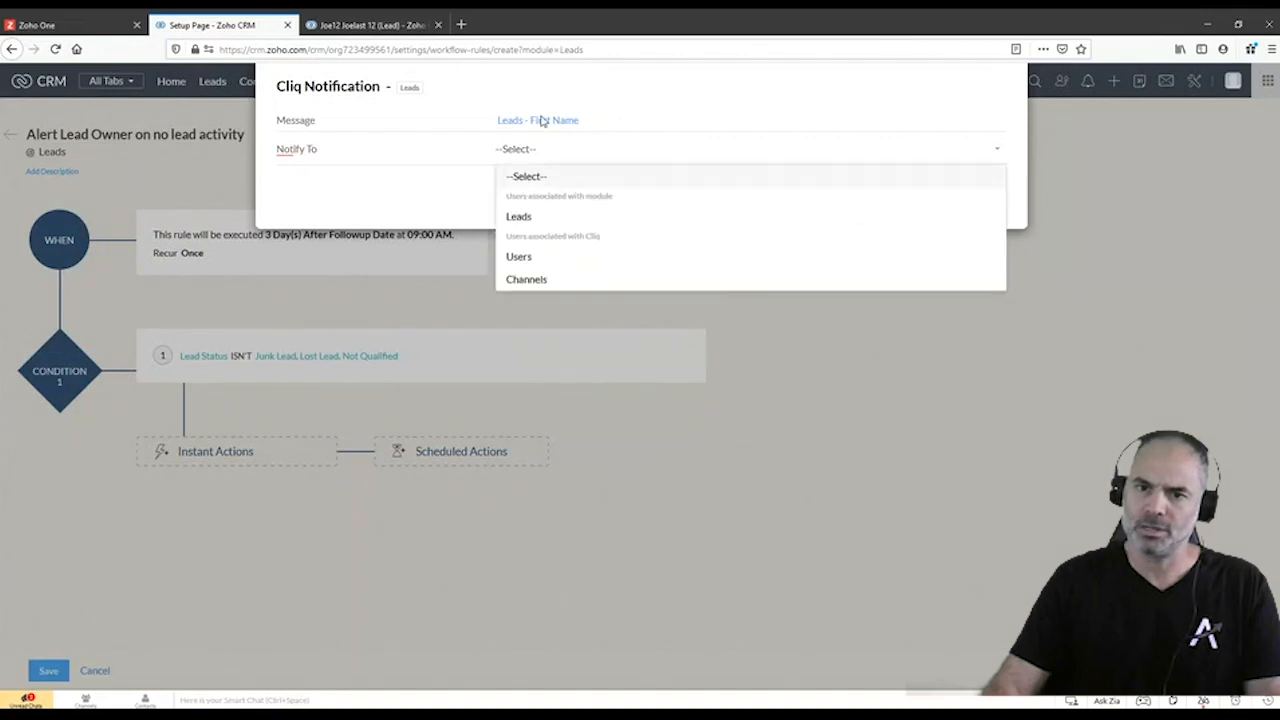
left_click(535, 122)
left_click_drag(576, 121, 497, 121)
left_click(609, 118)
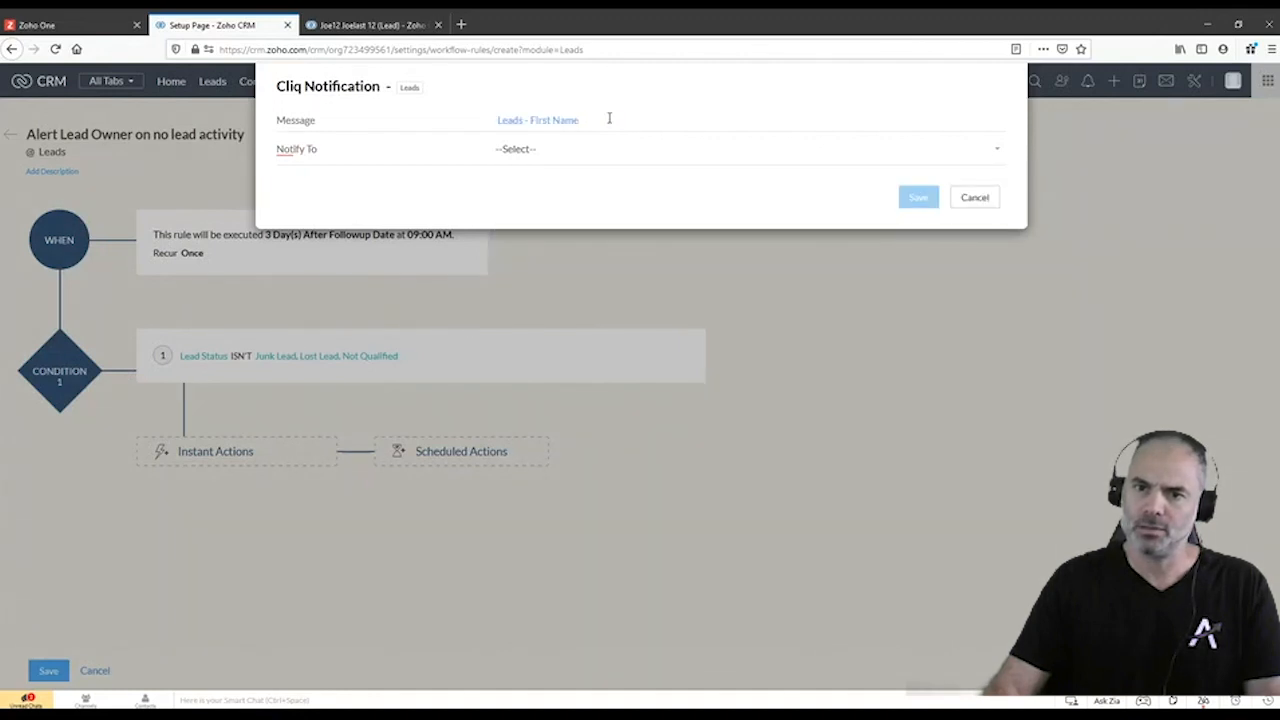
double_click(571, 120)
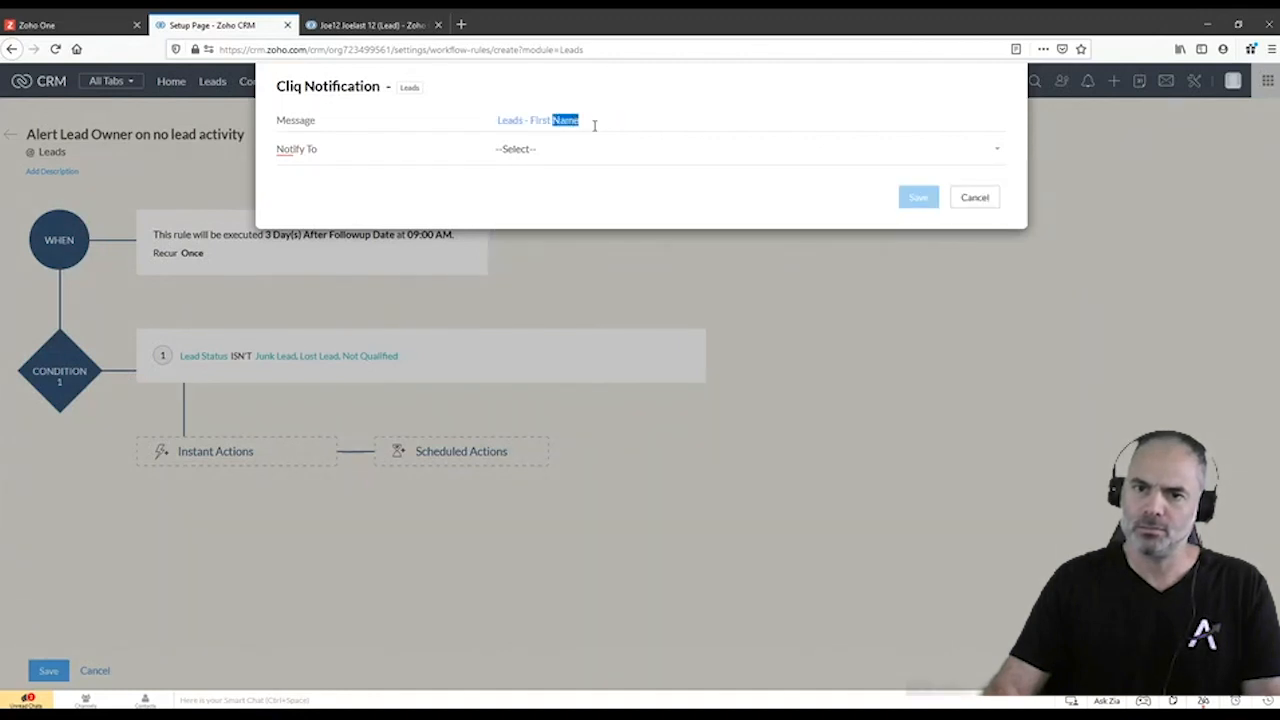
left_click(596, 124)
double_click(588, 121)
left_click(586, 121)
double_click(586, 121)
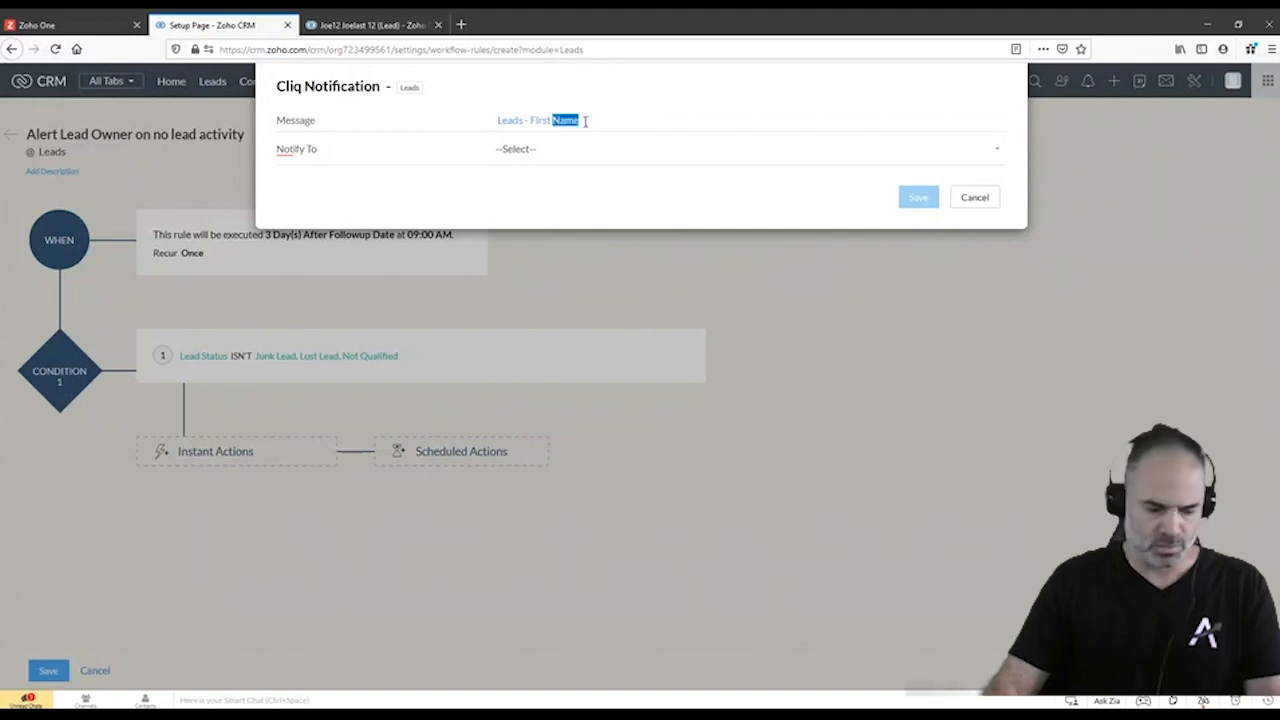
left_click(966, 197)
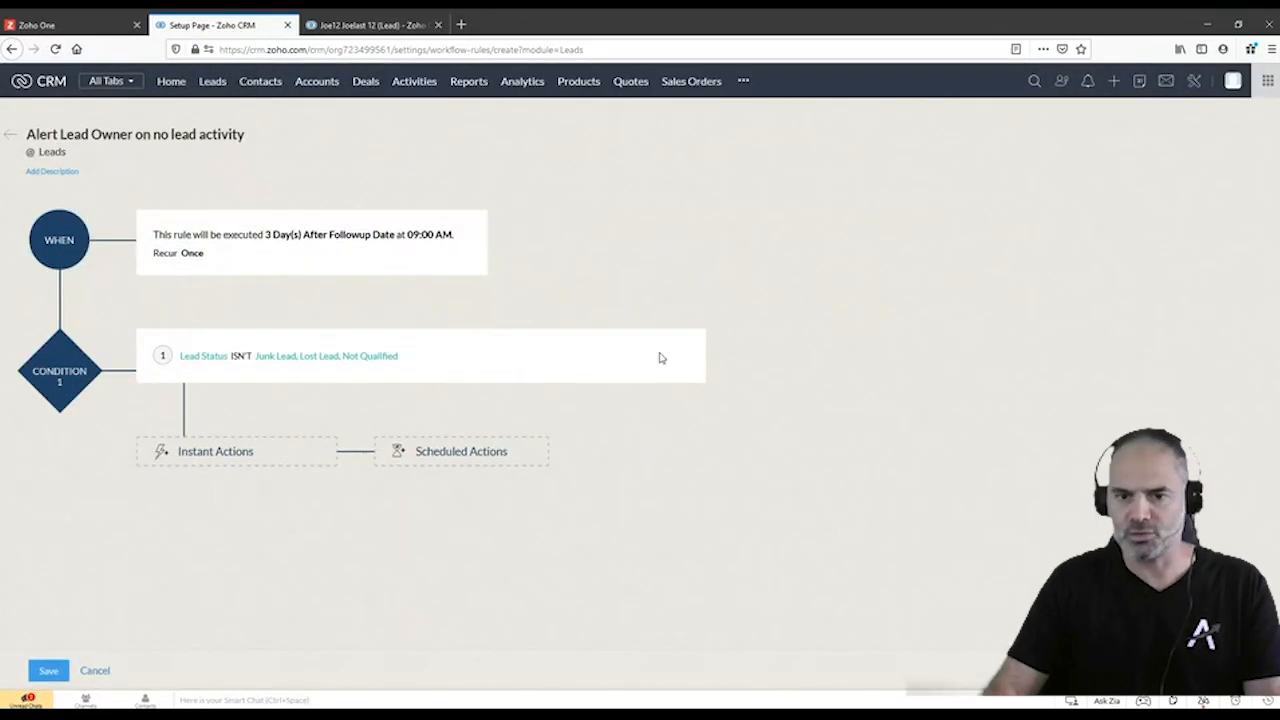
- Add an instant Cliq notification with the message: lead First Name and Last Name merge fields followed by "was not contacted in 3 days"
left_click(272, 452)
mouse_move(264, 526)
left_click(314, 541)
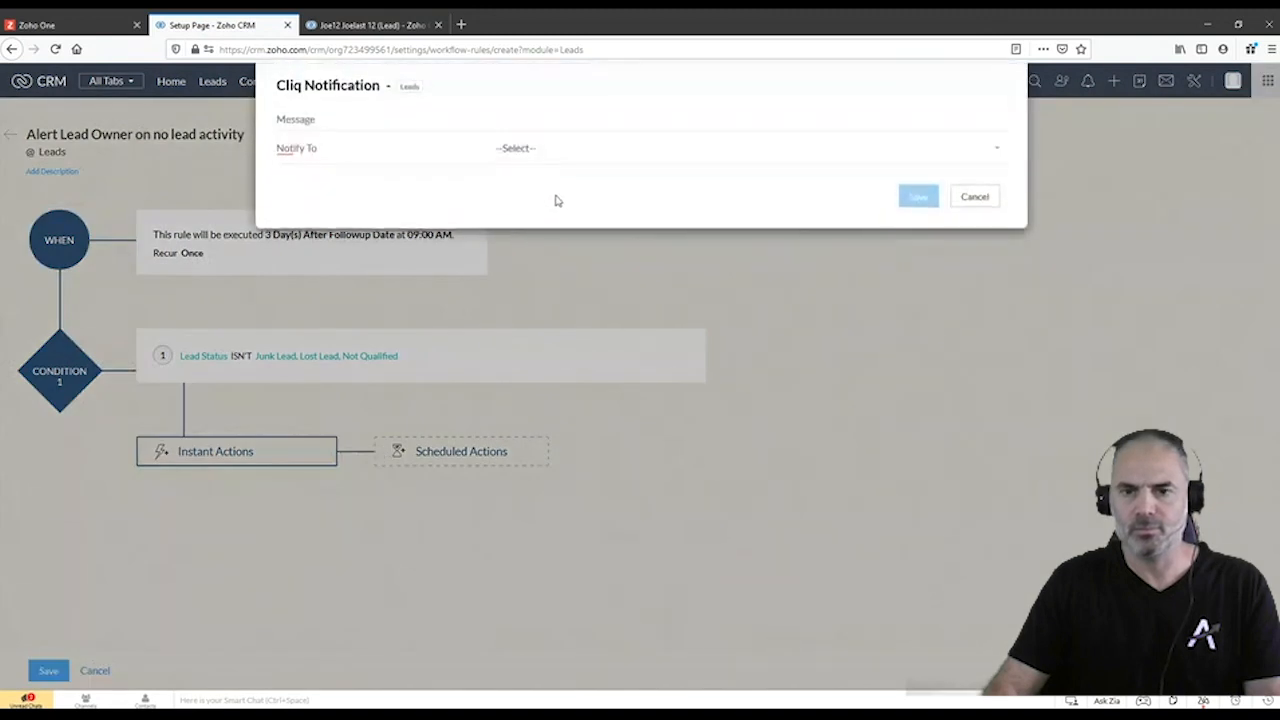
type("#")
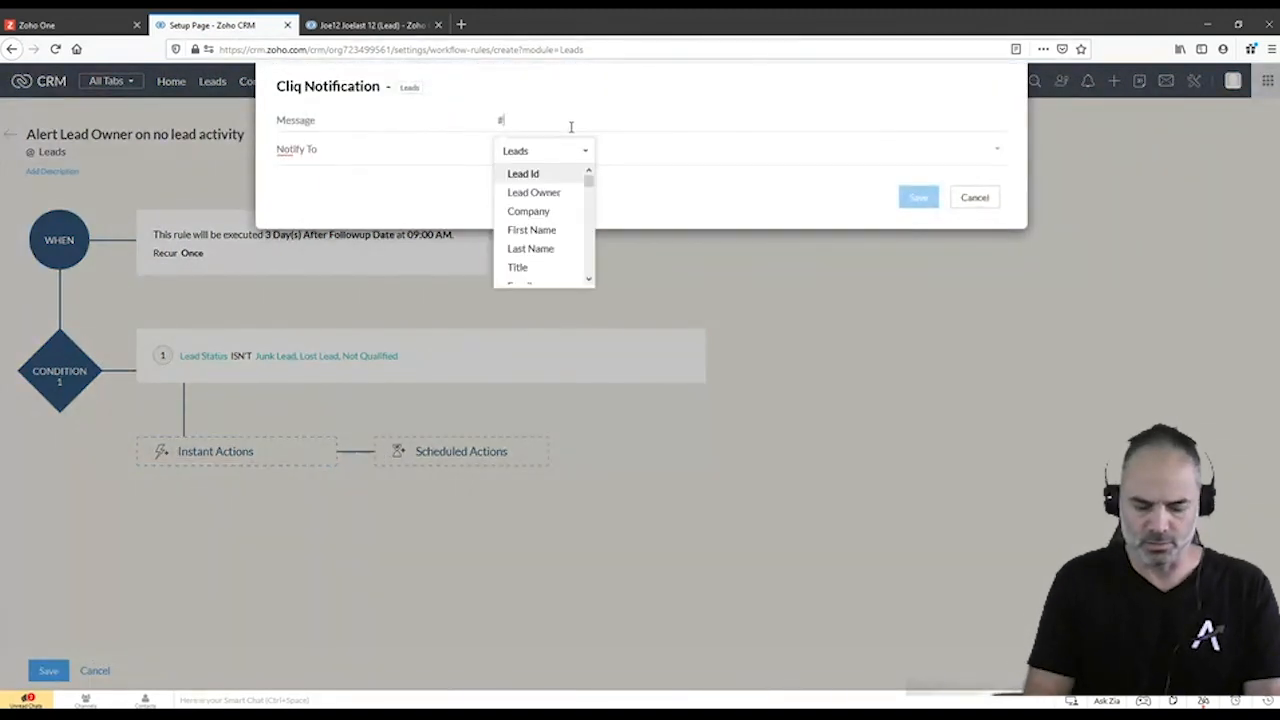
type("fi")
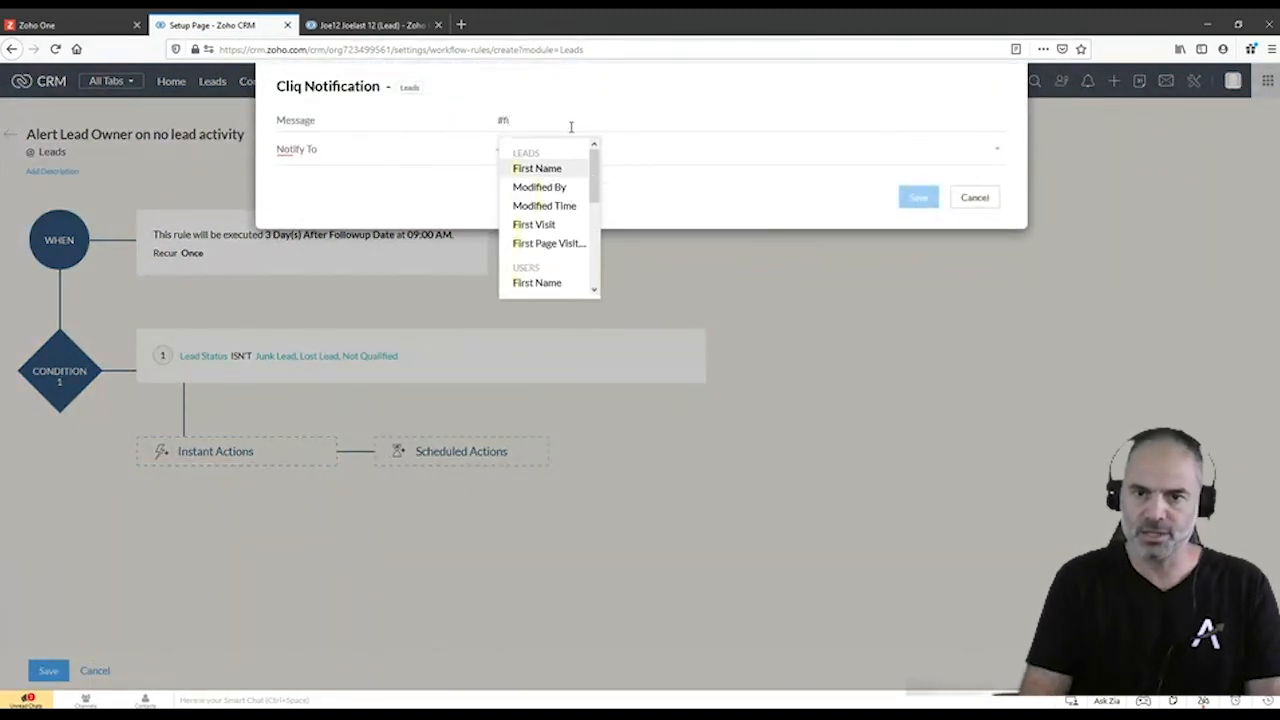
key("Return")
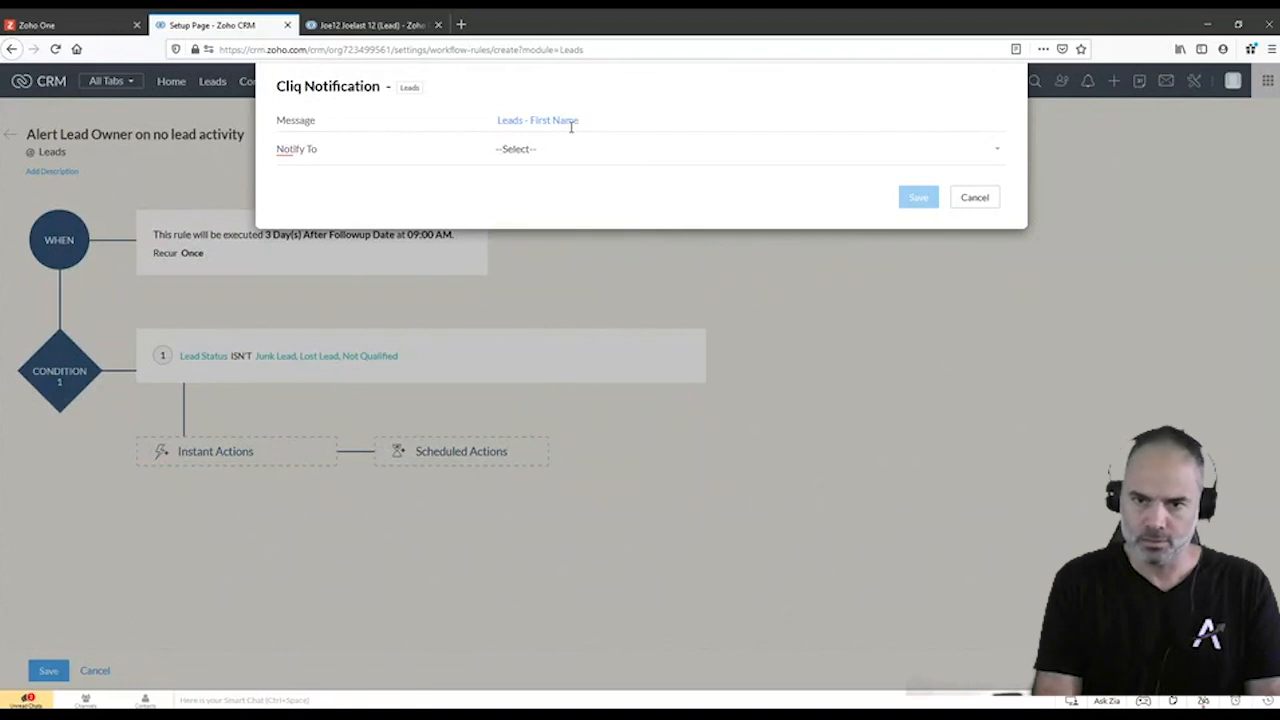
type("#las")
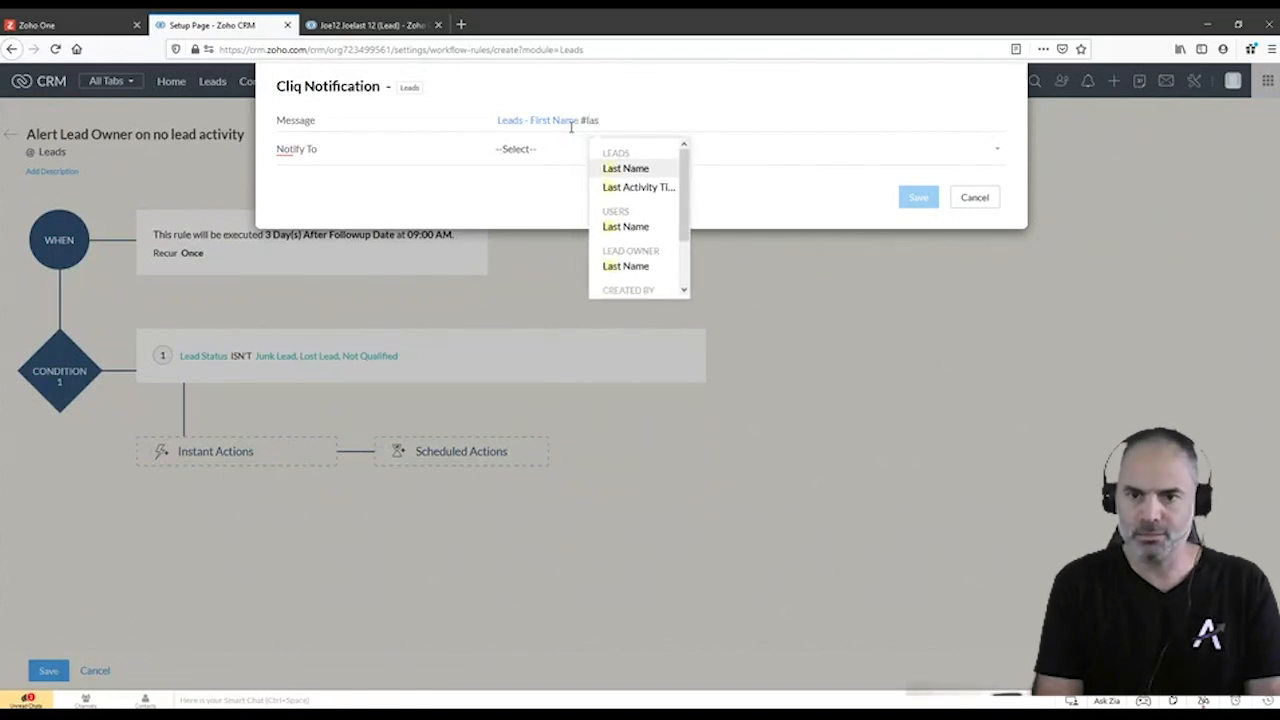
key("Return")
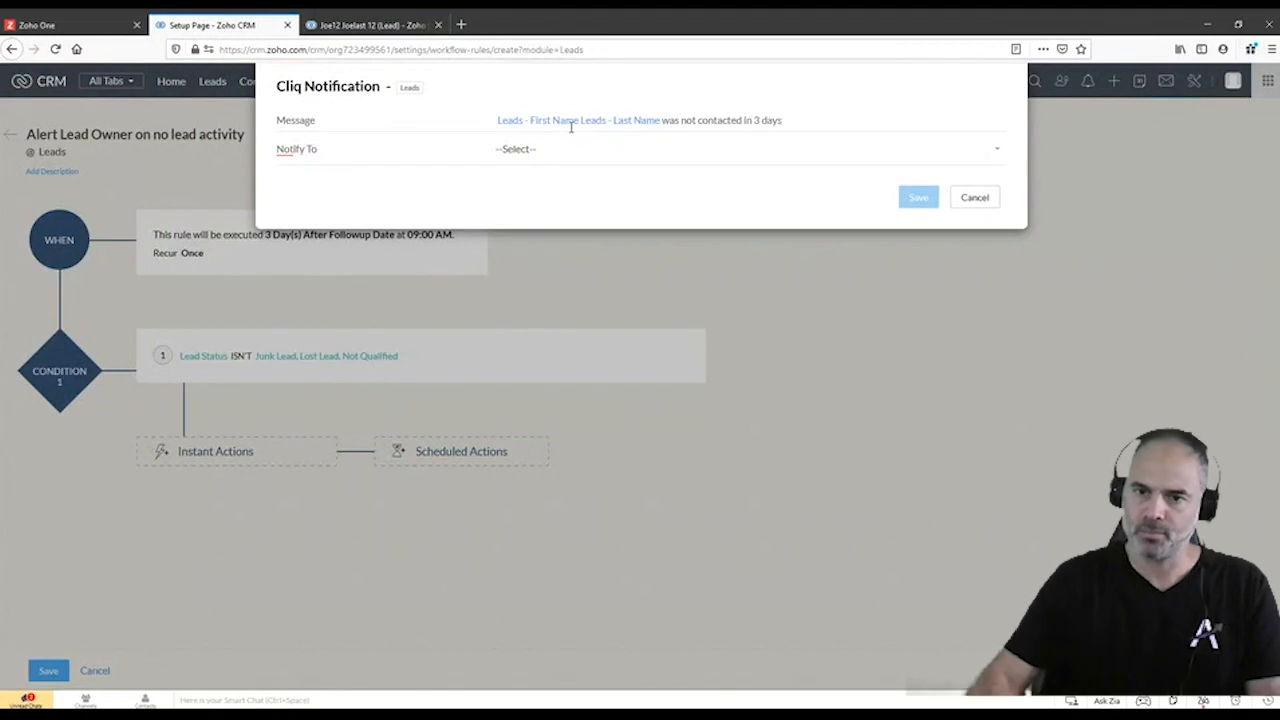
- Send the Cliq notification to the Cliq user user1 and save the notification
left_click(521, 149)
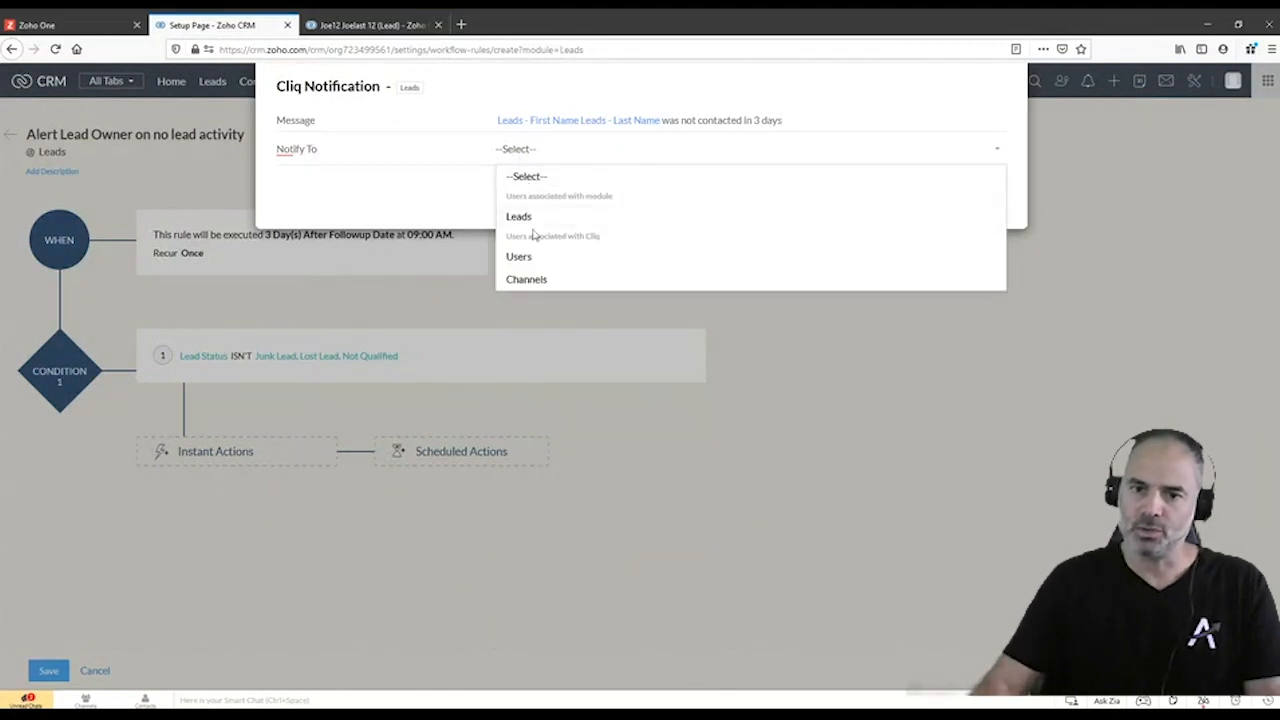
left_click(531, 260)
left_click(531, 184)
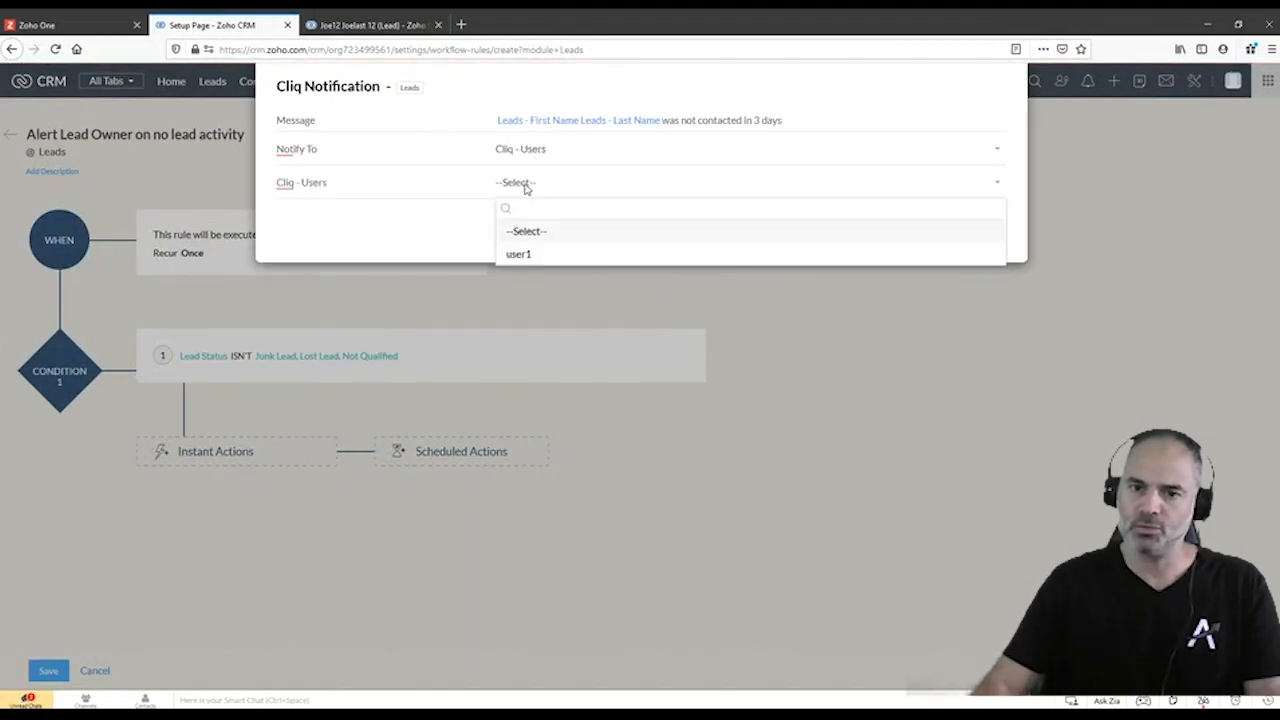
left_click(535, 252)
left_click(912, 228)
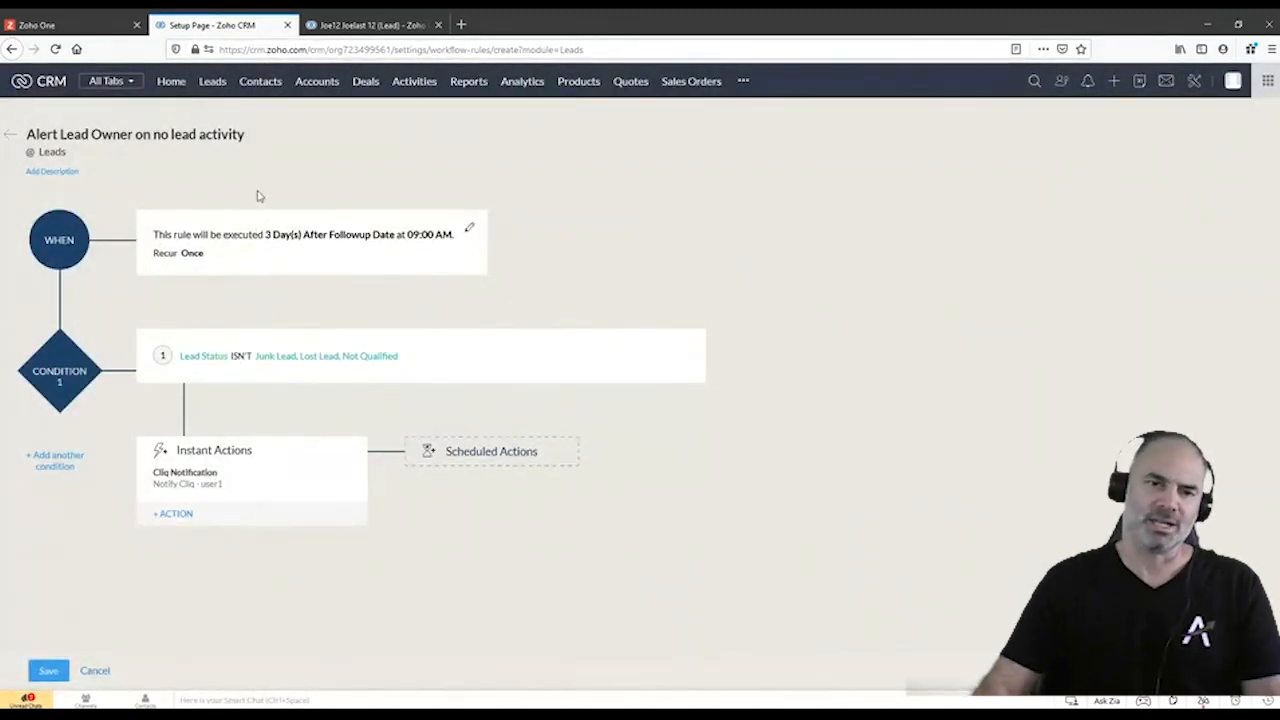
- Check the lead's Followup Date against the rule's trigger and condition, and save the workflow rule
left_click(343, 28)
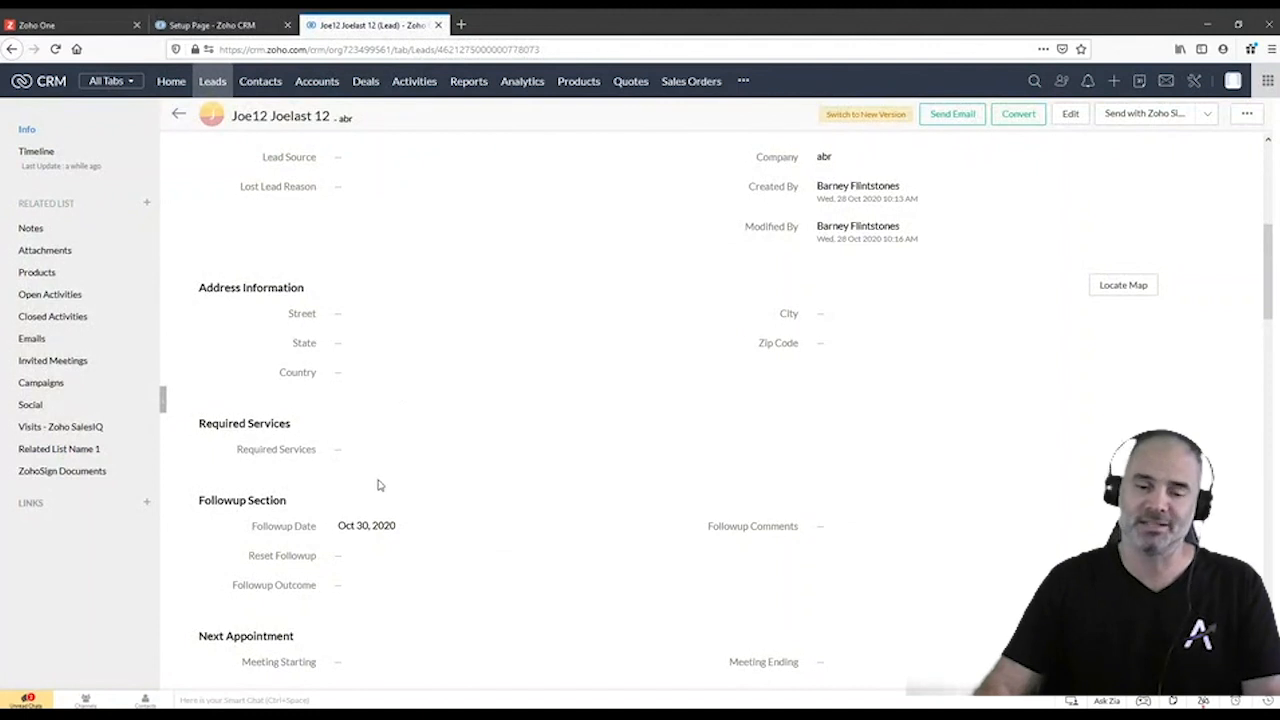
left_click(245, 28)
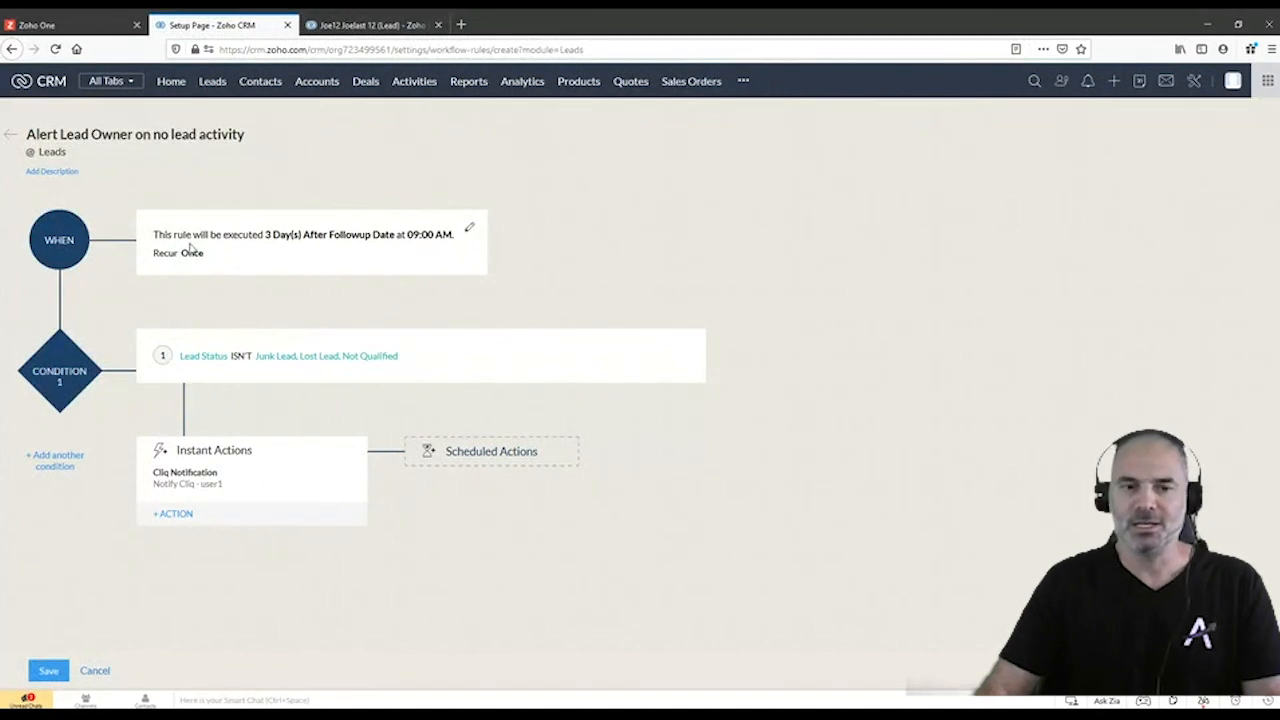
left_click_drag(188, 238, 387, 236)
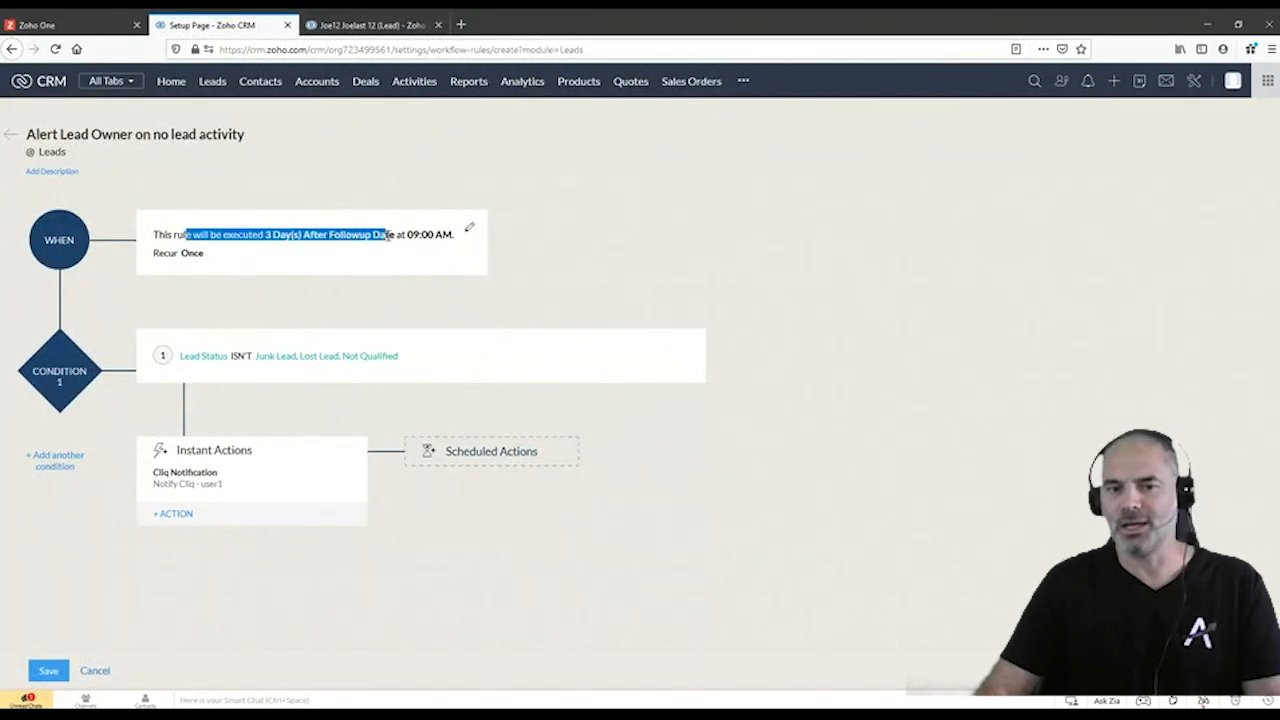
left_click(402, 235)
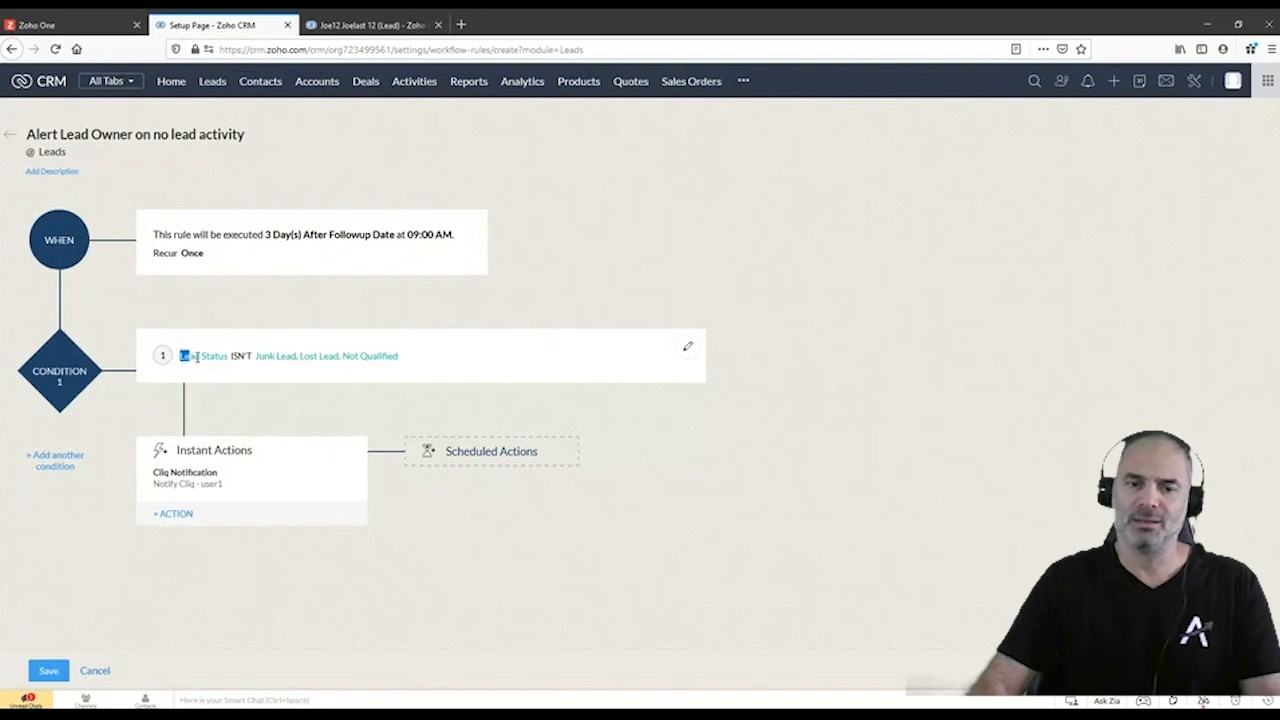
left_click_drag(197, 357, 422, 368)
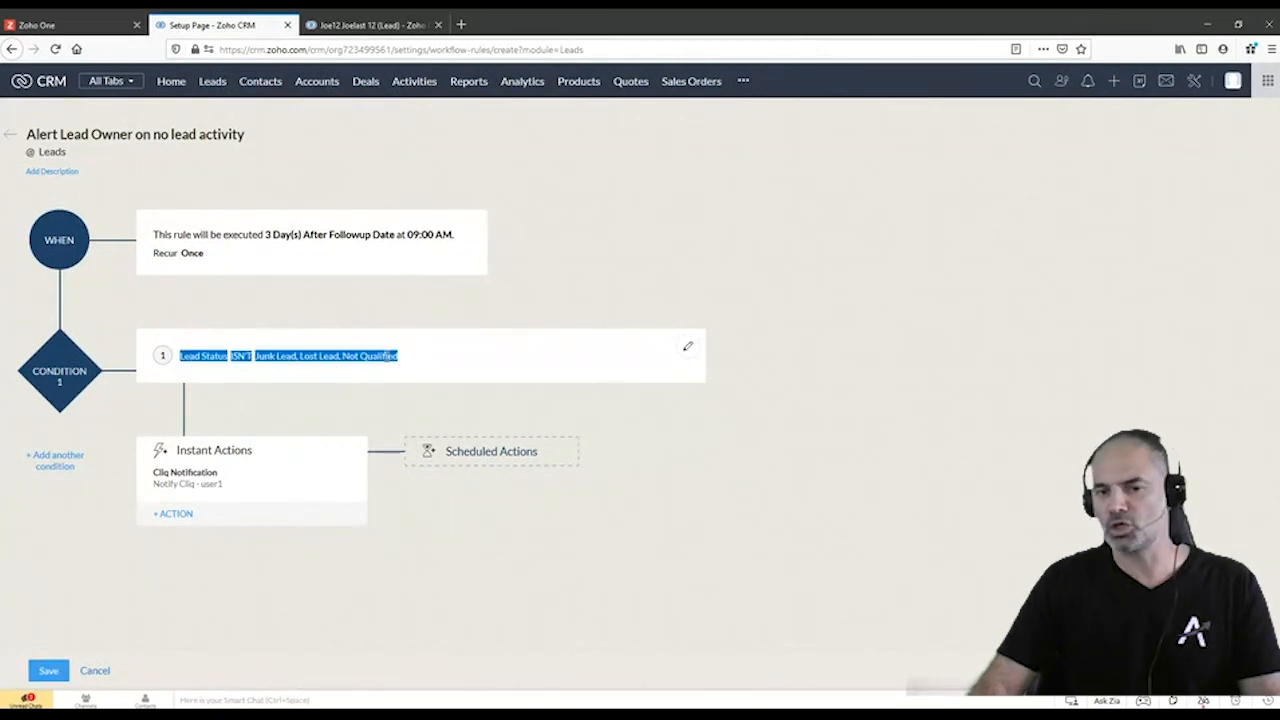
left_click(294, 427)
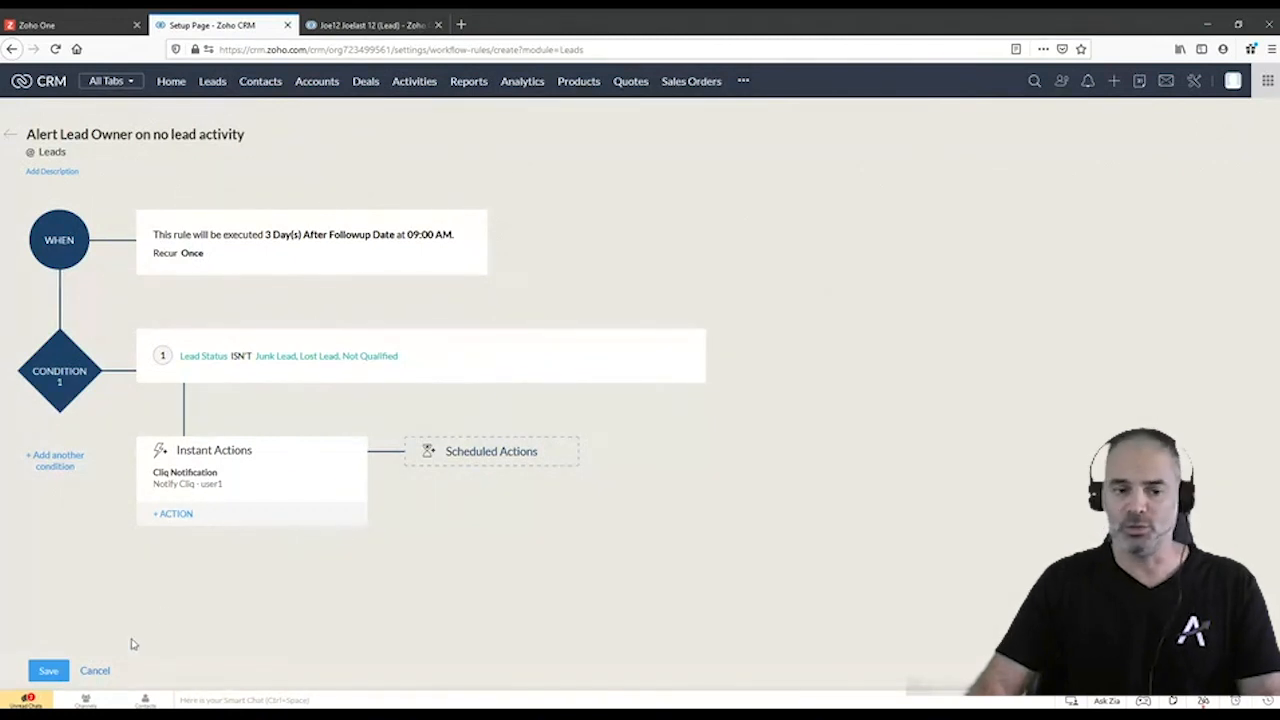
left_click(48, 671)
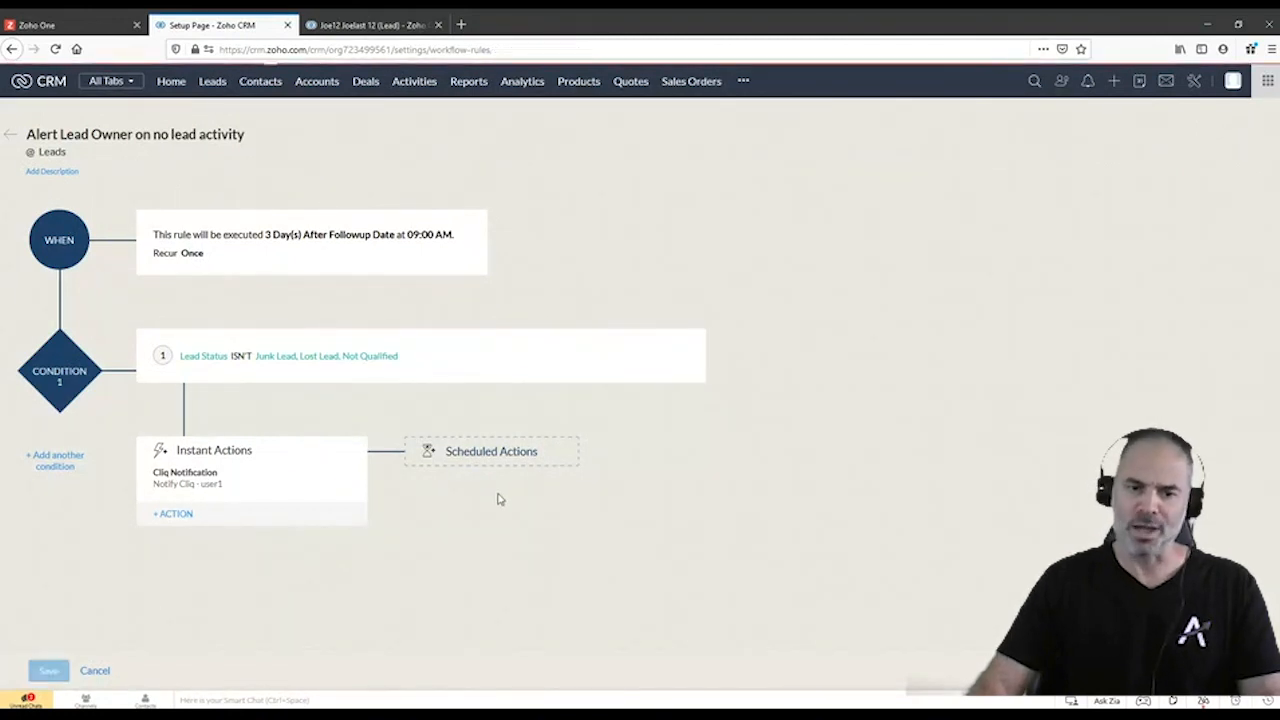